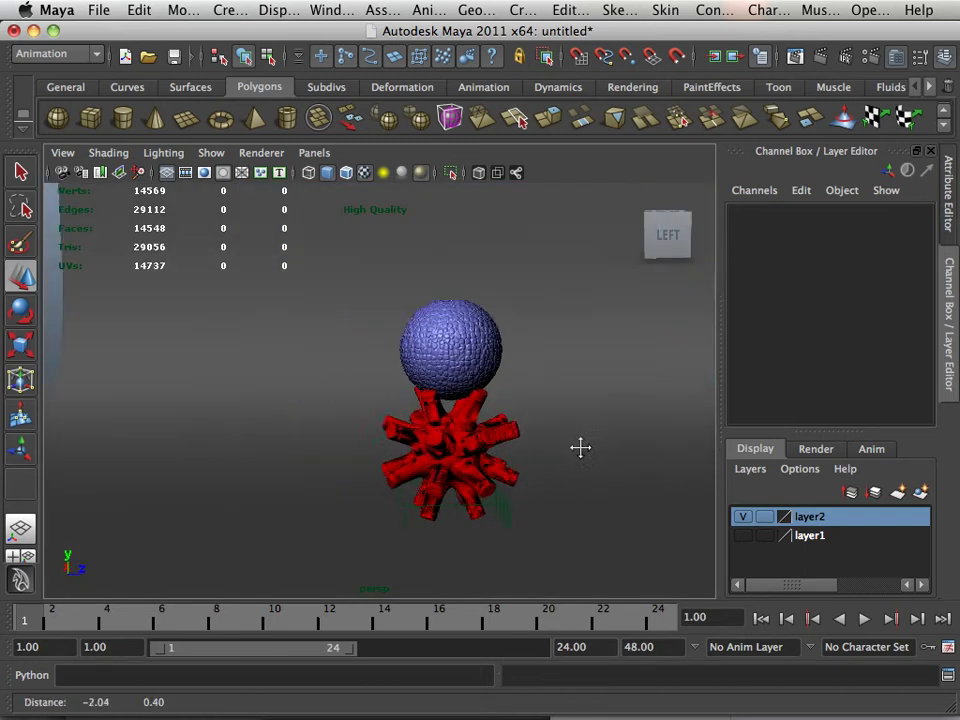
Add a spotlight from the Rendering shelf and raise it to Translate Y 5.74.
click(633, 87)
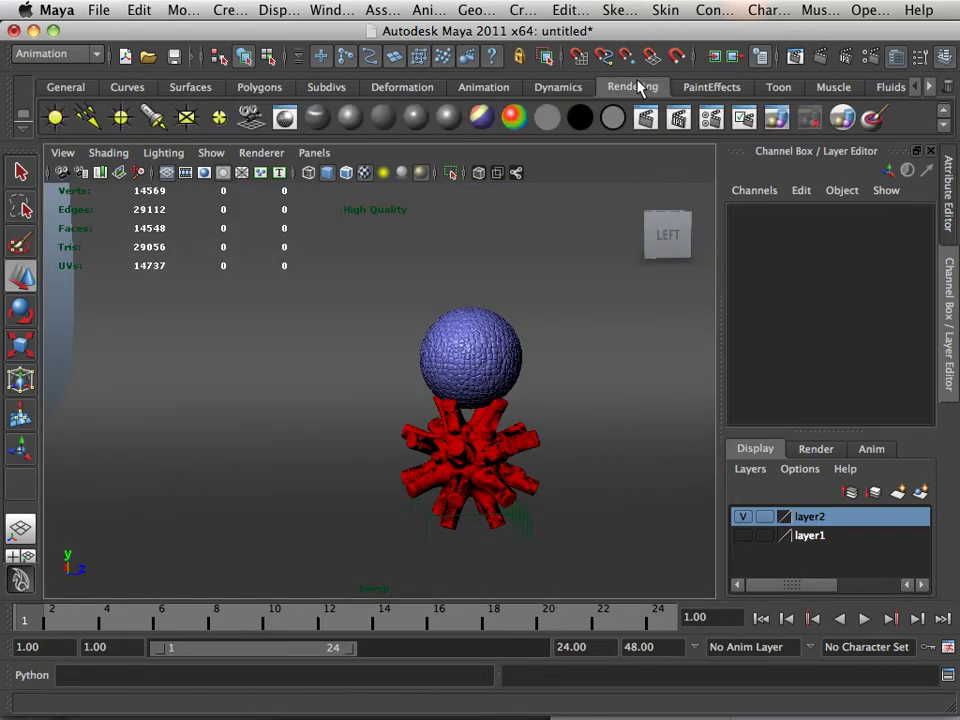
click(153, 117)
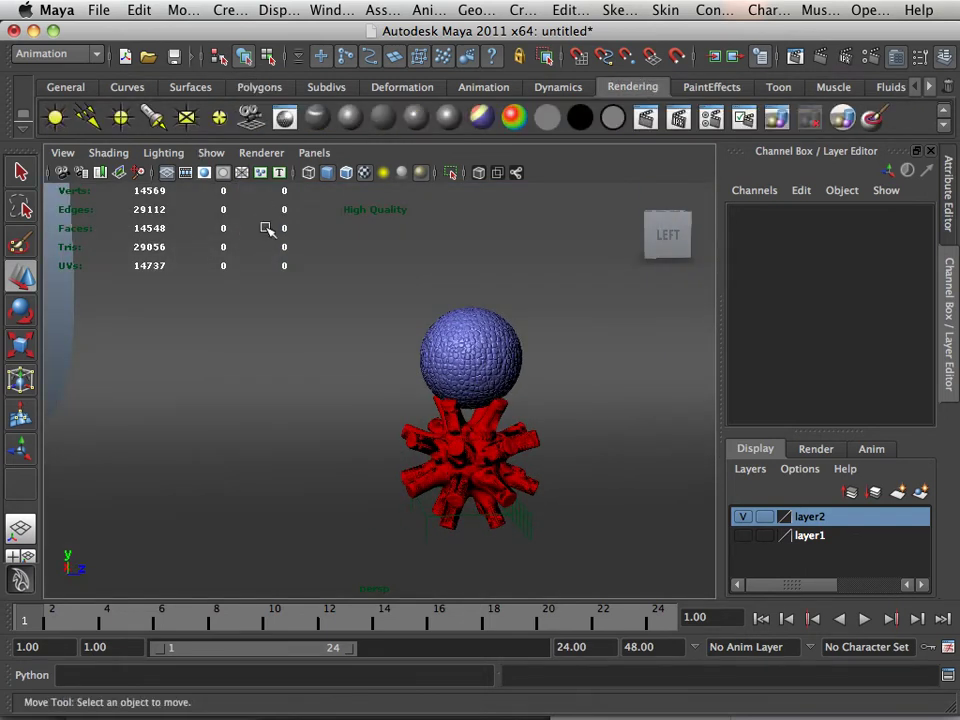
alt+right_drag(536, 336, 298, 308)
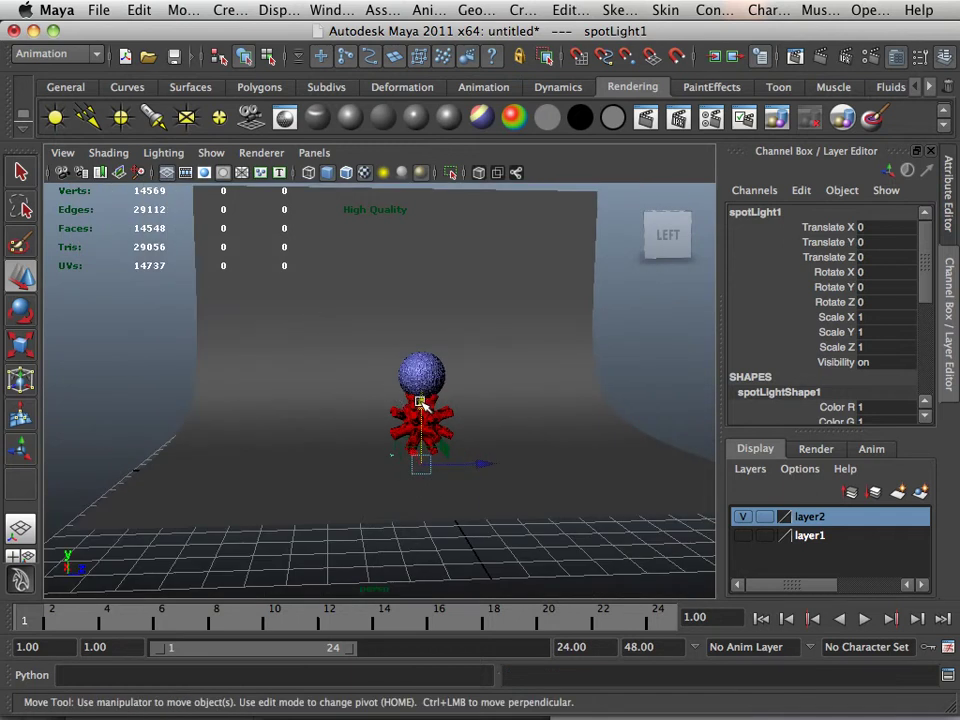
drag(425, 403, 150, 300)
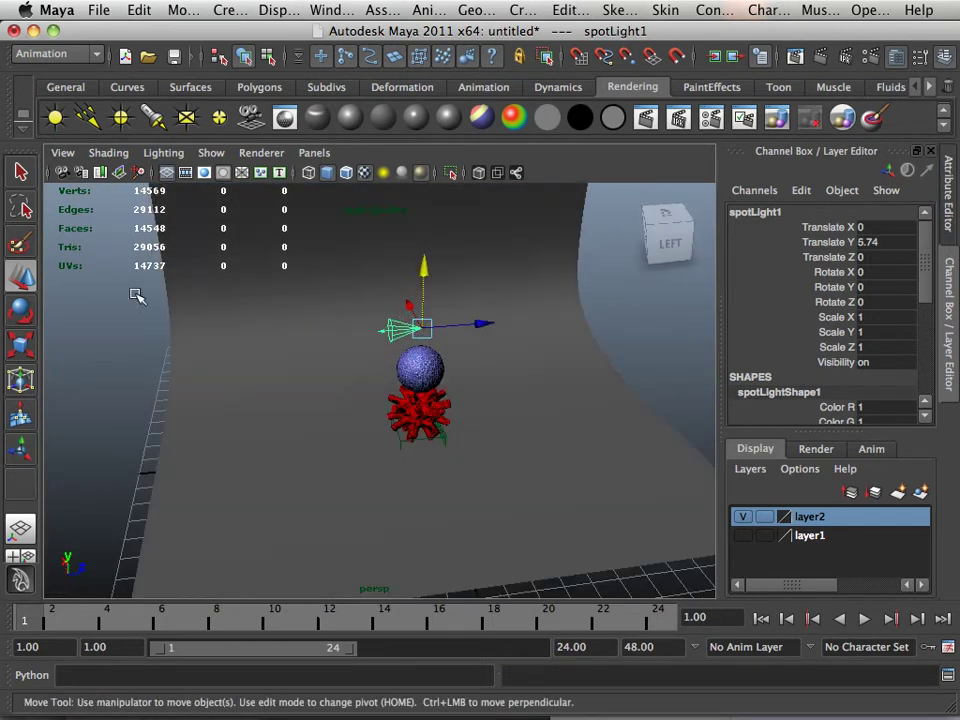
key(7)
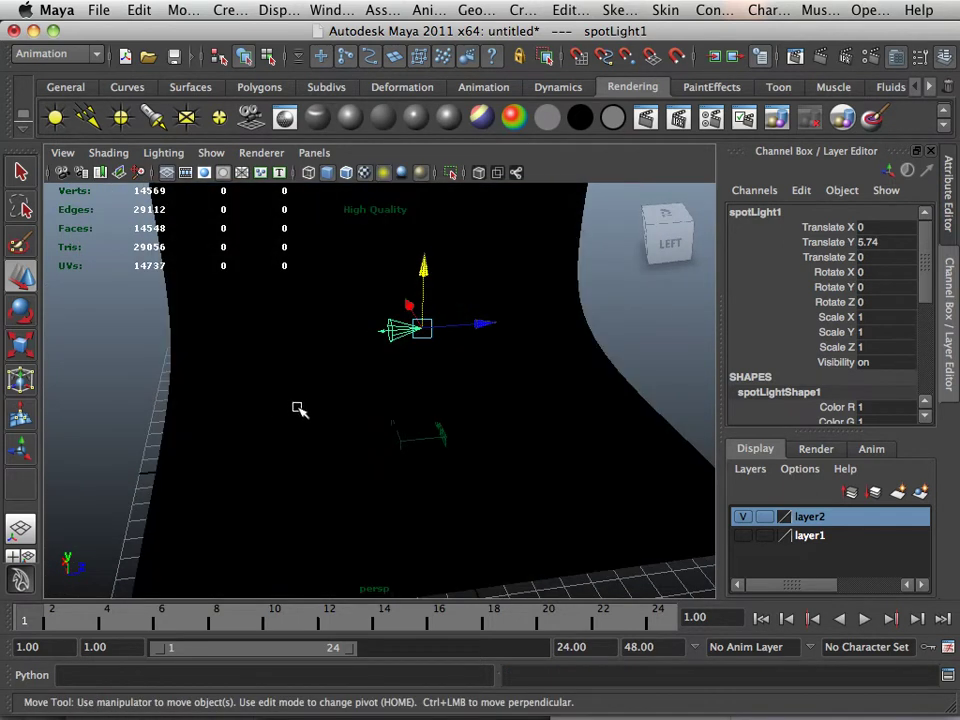
alt+drag(298, 409, 225, 394)
Move the spotlight out to Translate X -10.595 and aim it at Rotate X -19.331, Y -87.946.
key(e)
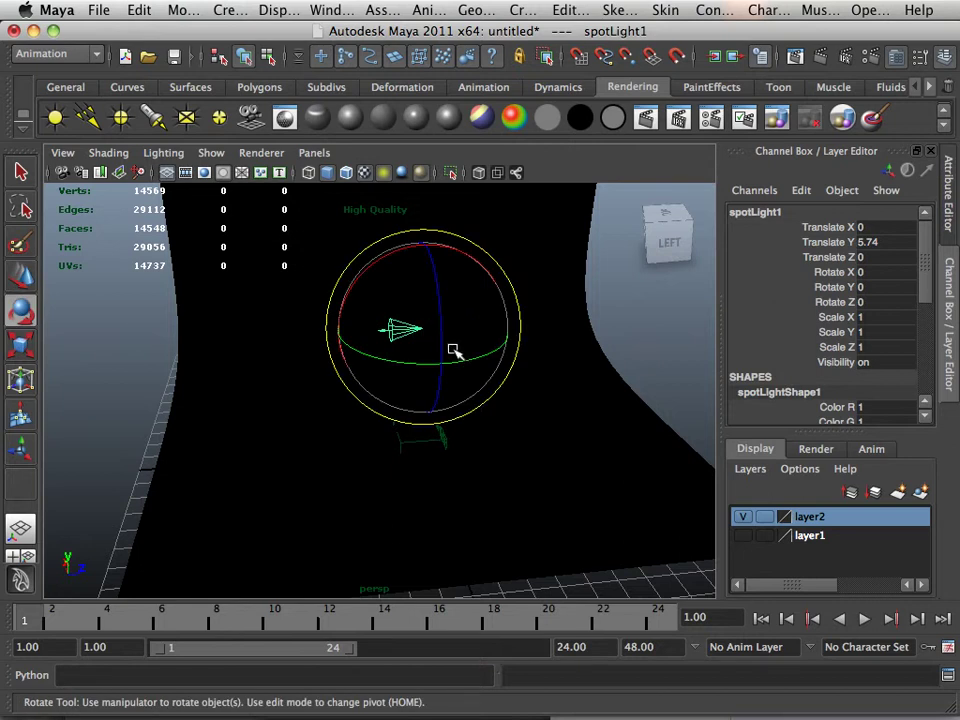
drag(452, 350, 124, 326)
click(20, 275)
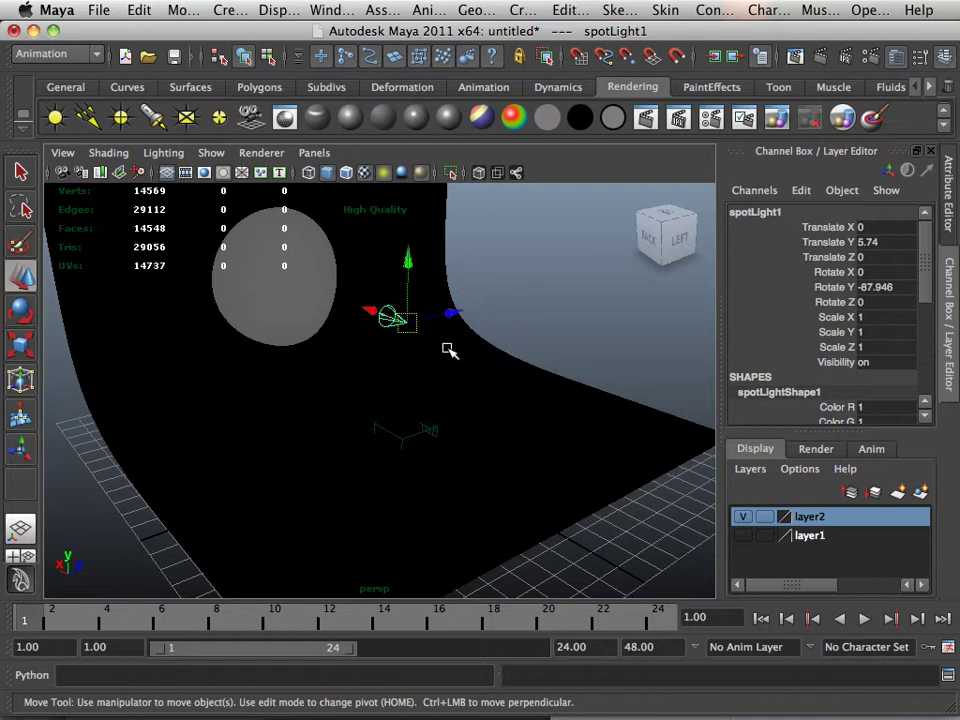
drag(370, 310, 300, 375)
click(20, 310)
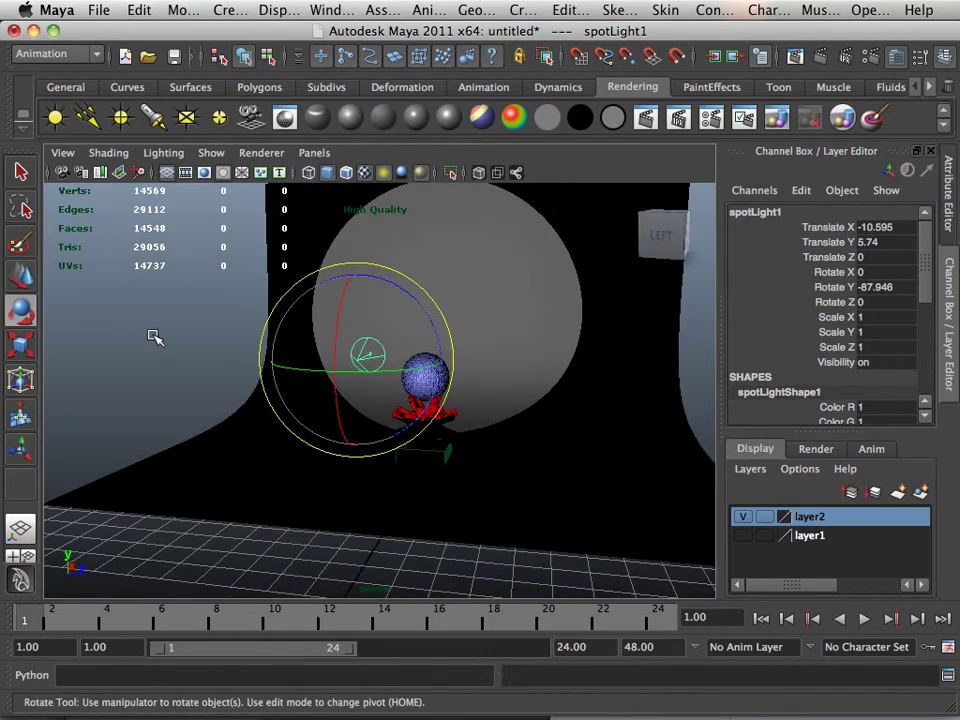
alt+drag(154, 334, 452, 426)
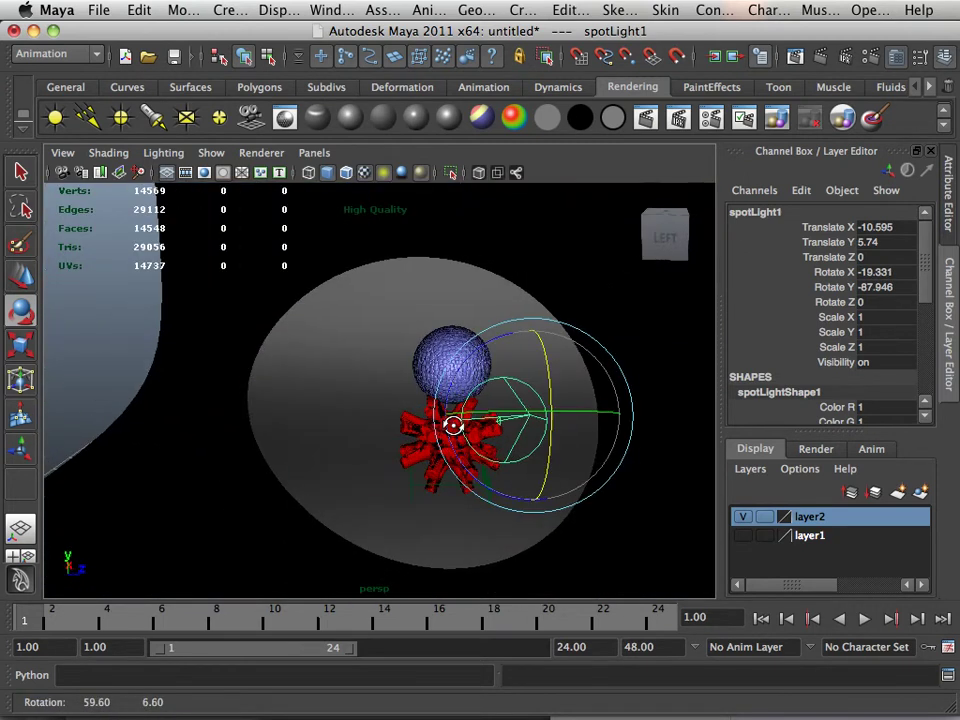
Hide the backdrop layer, show the black box's layer, and slide pCube2 along Z to 0.904.
click(742, 516)
click(742, 535)
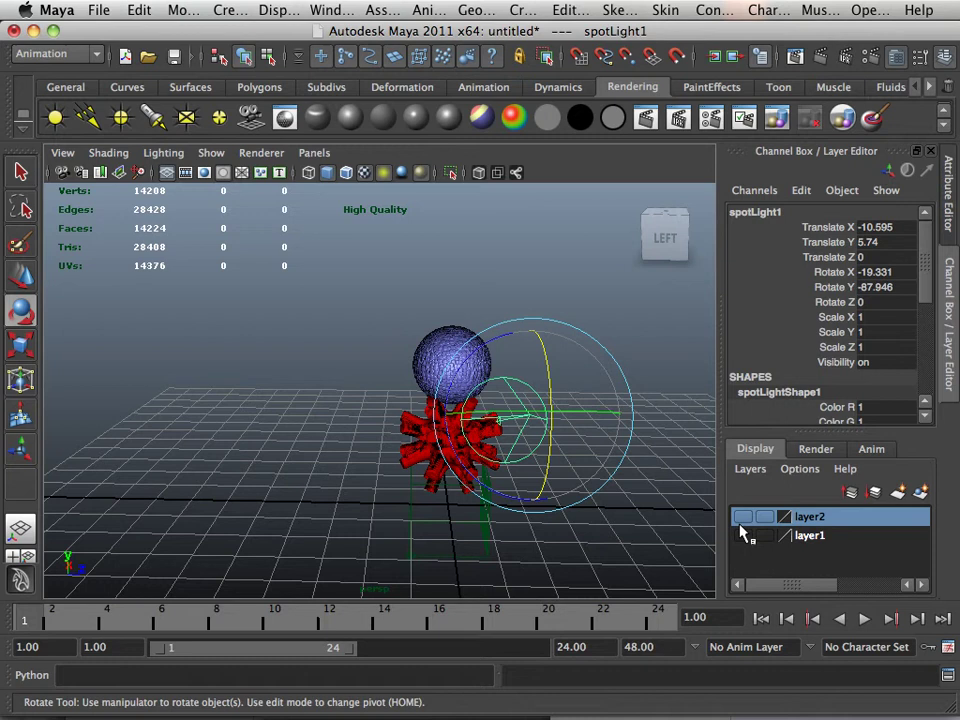
alt+drag(440, 470, 587, 482)
click(587, 482)
key(w)
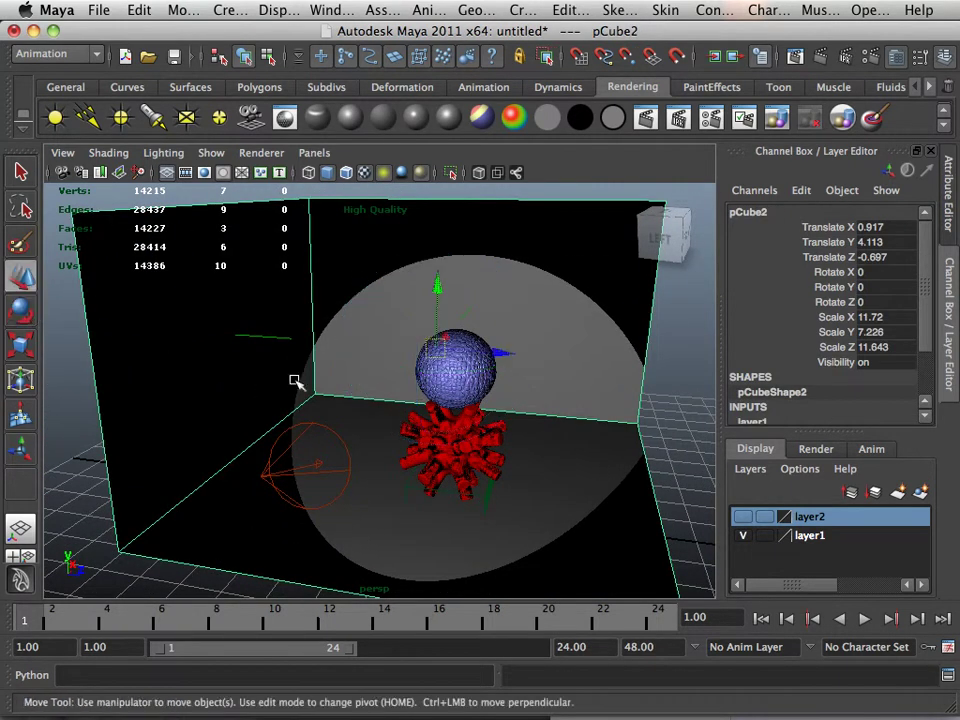
drag(505, 357, 568, 377)
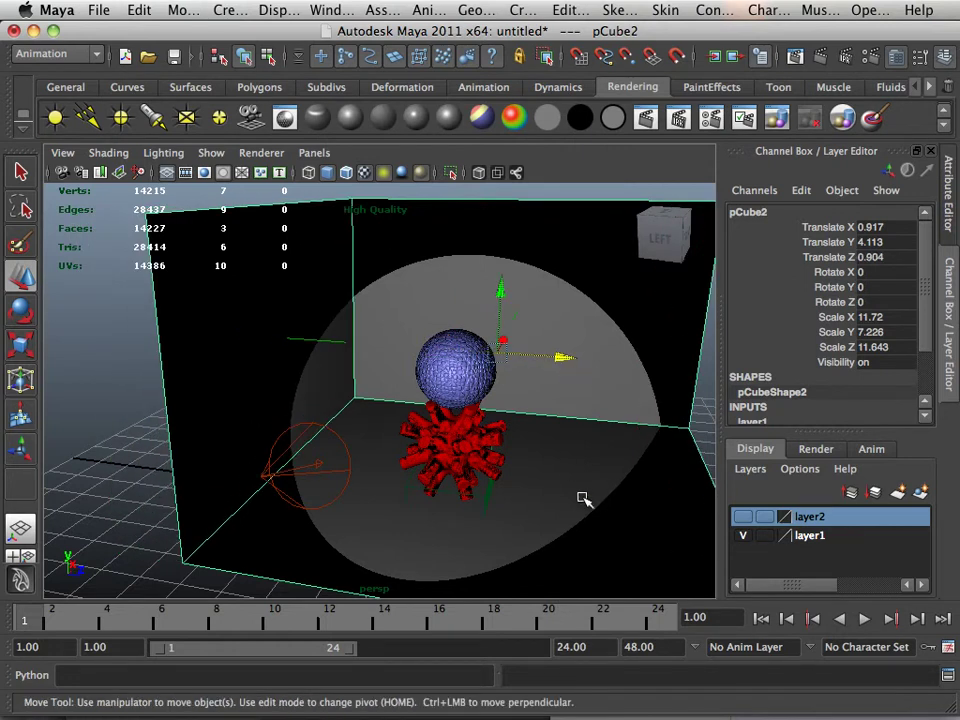
Turn the backdrop layer back on and view the objects from several angles.
alt+drag(581, 557, 611, 476)
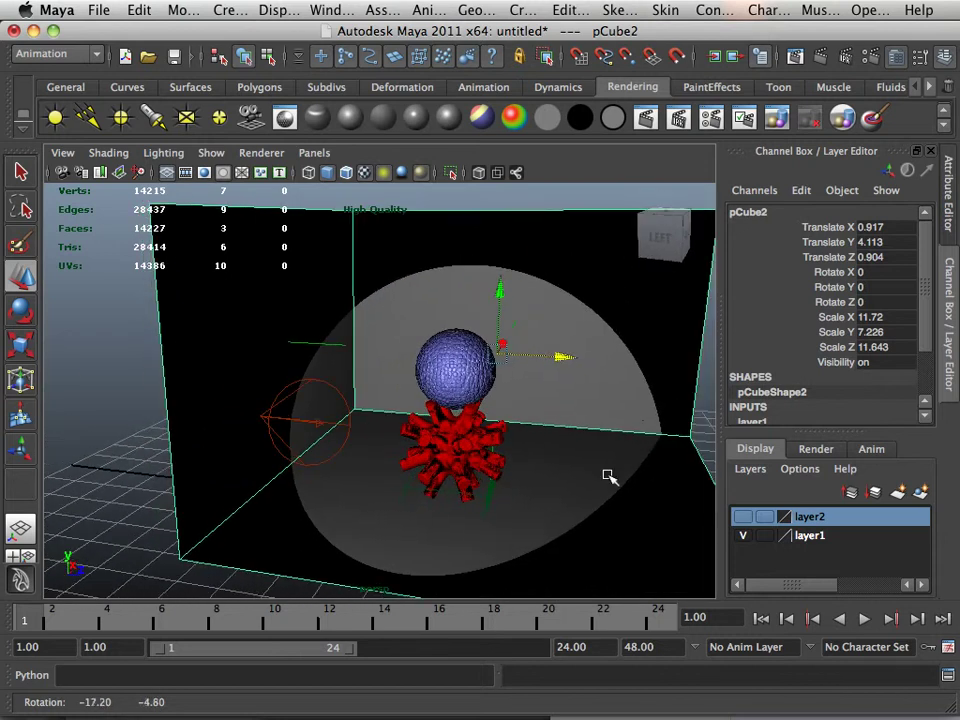
click(741, 517)
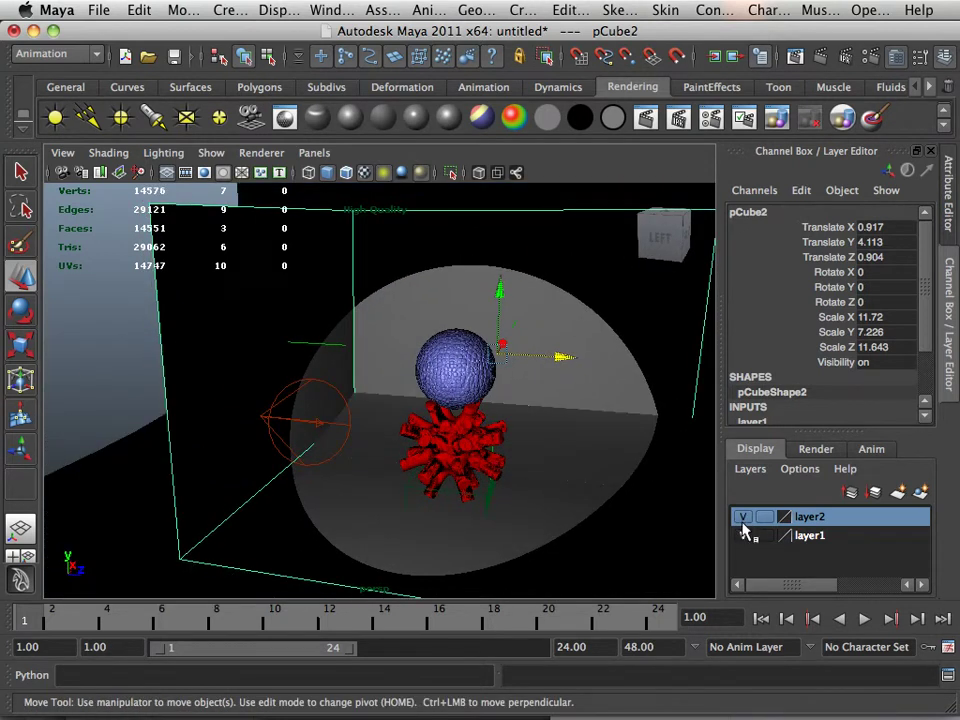
alt+drag(540, 490, 546, 493)
alt+right_drag(546, 493, 471, 497)
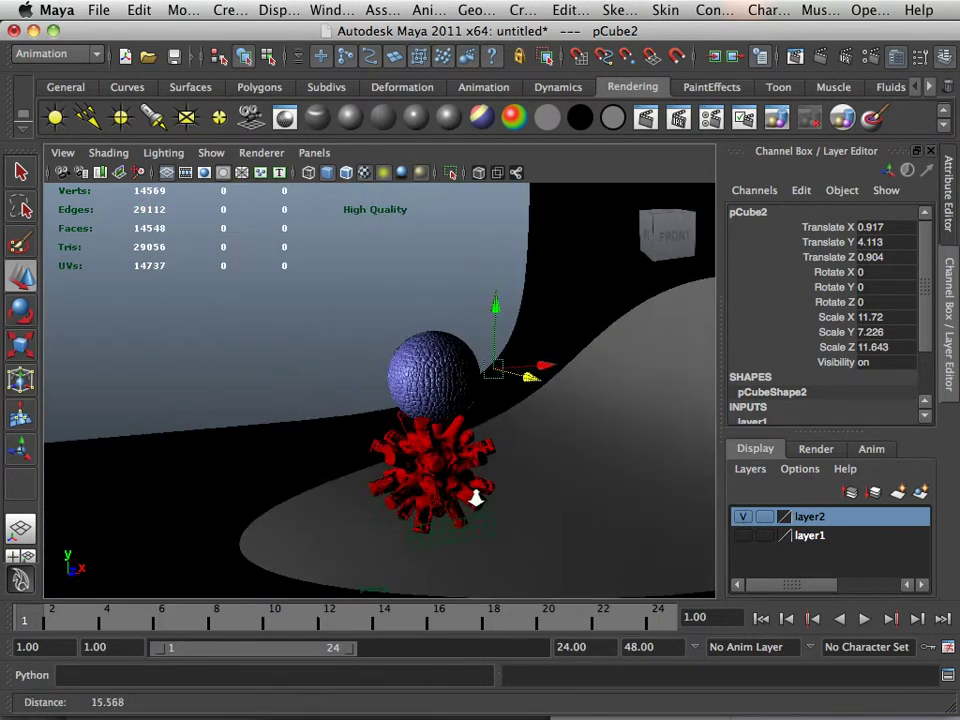
alt+drag(471, 497, 486, 446)
alt+right_drag(486, 446, 531, 461)
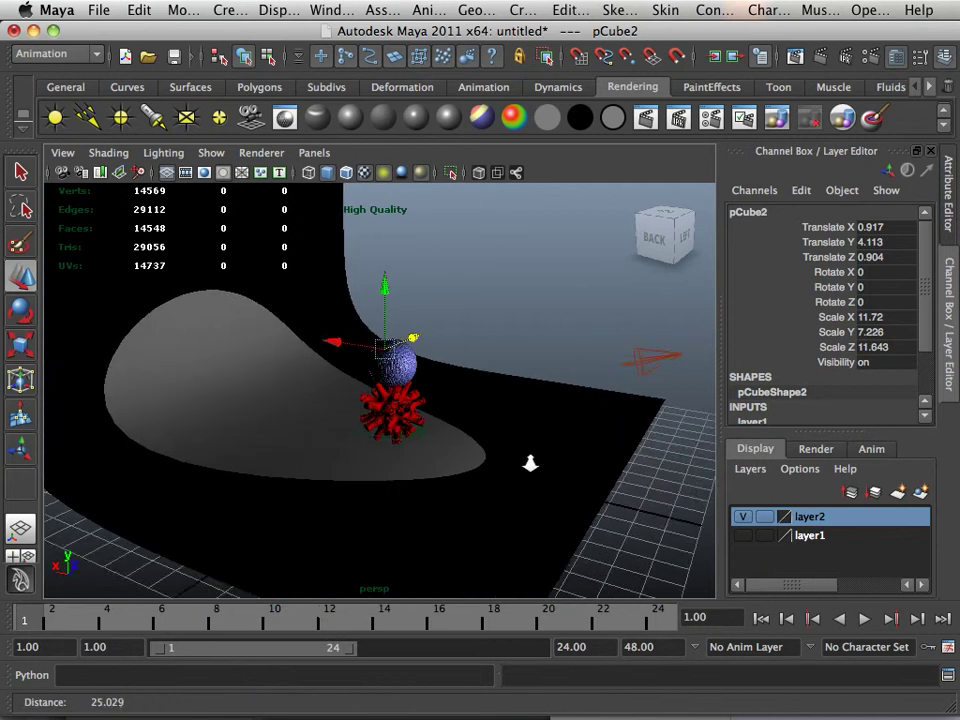
alt+middle_drag(531, 461, 561, 476)
alt+drag(561, 476, 335, 470)
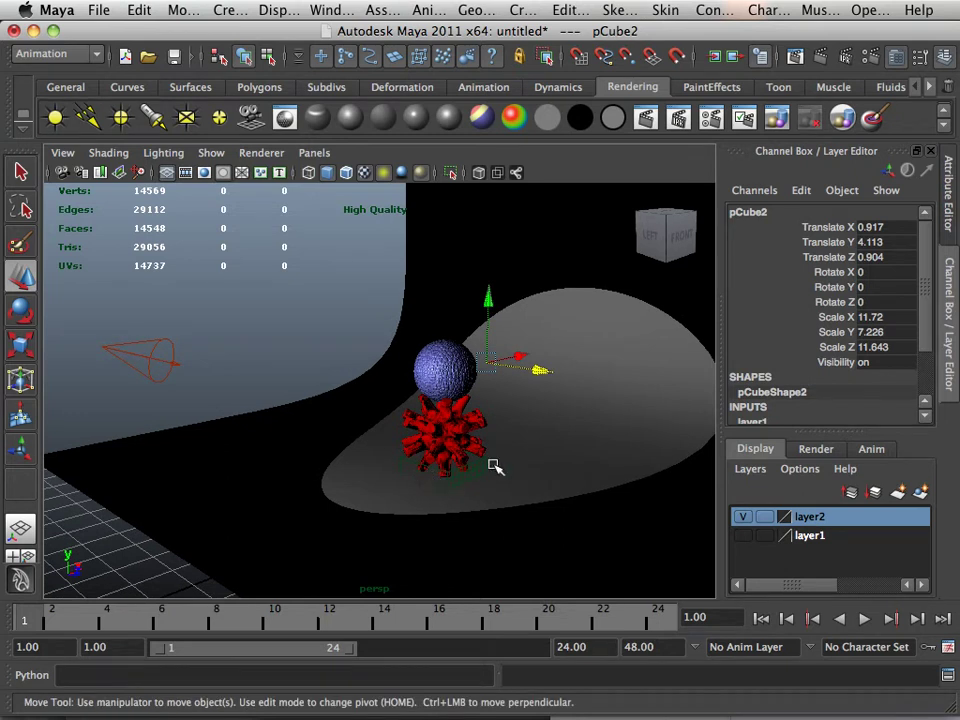
Start an IPR preview, re-render it from a new viewpoint, and set a tuning region around the objects.
click(848, 62)
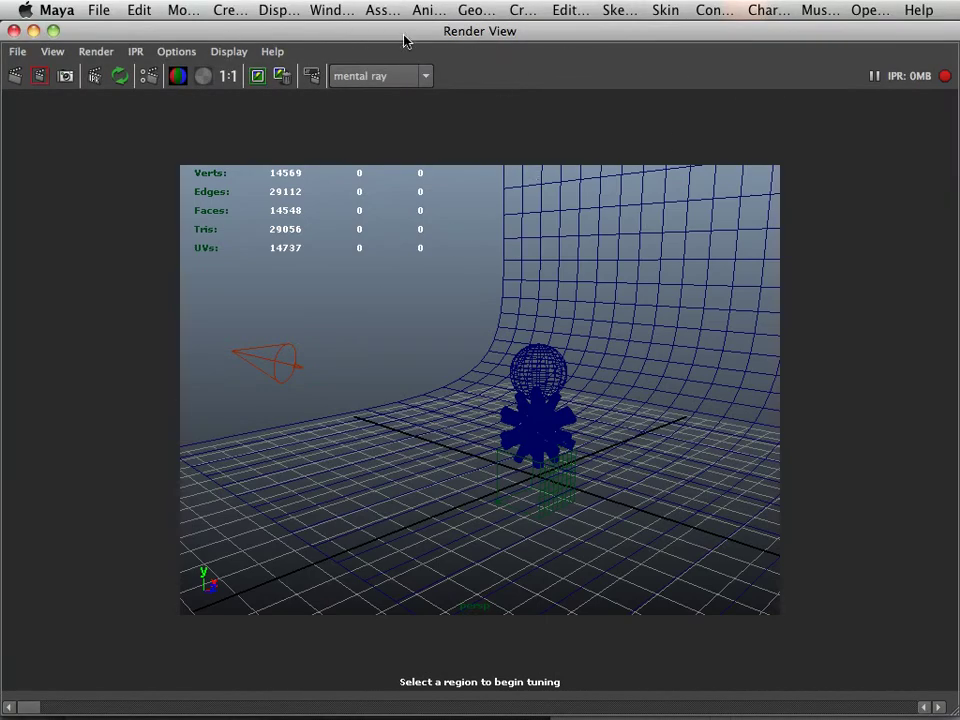
drag(955, 708, 325, 482)
alt+drag(533, 486, 533, 451)
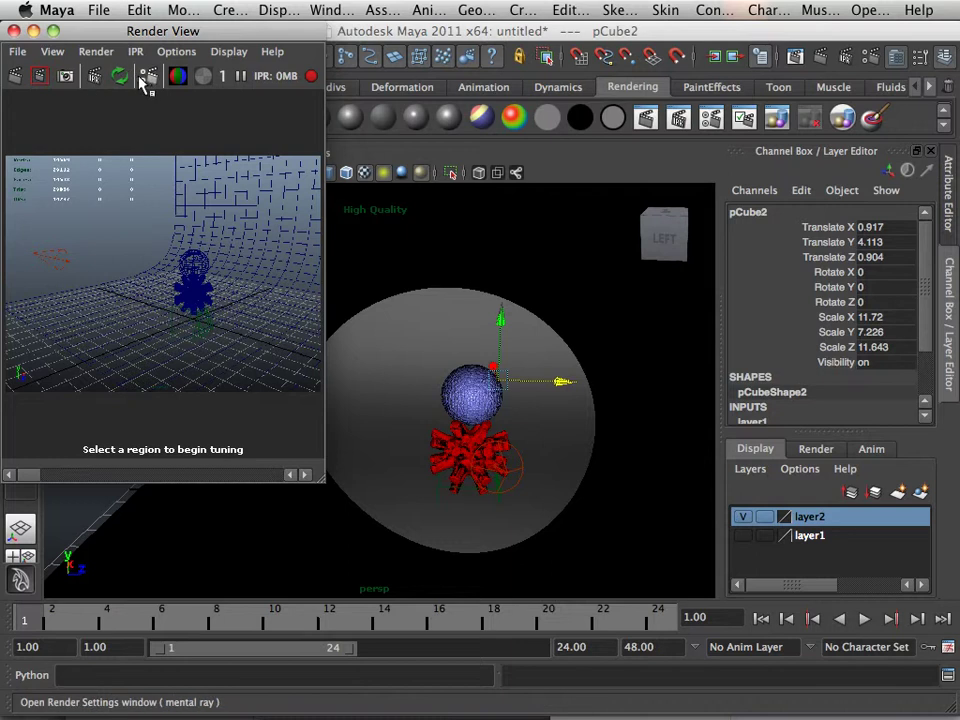
click(97, 79)
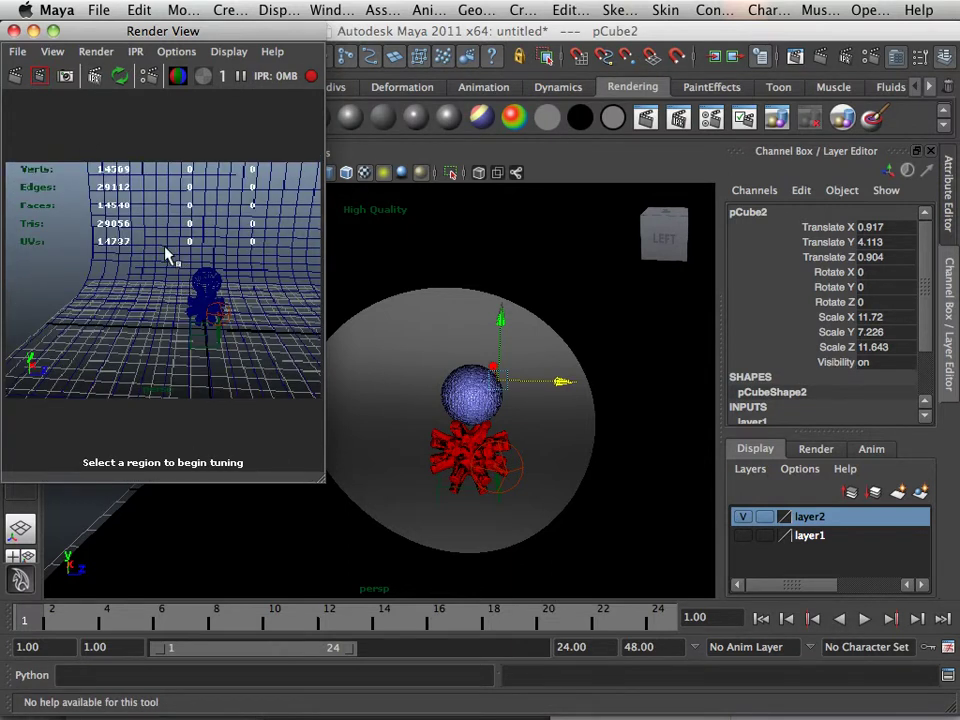
drag(262, 360, 262, 360)
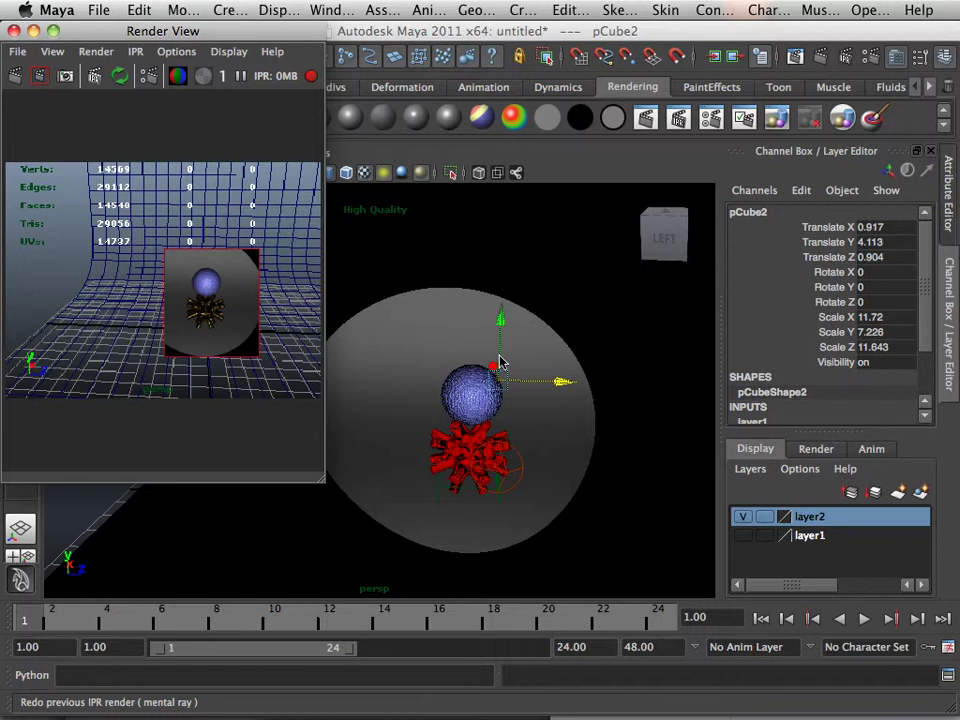
Tilt spotLight1 to Rotate X -11.581 and back to -19.728, then select pPlane2.
click(519, 472)
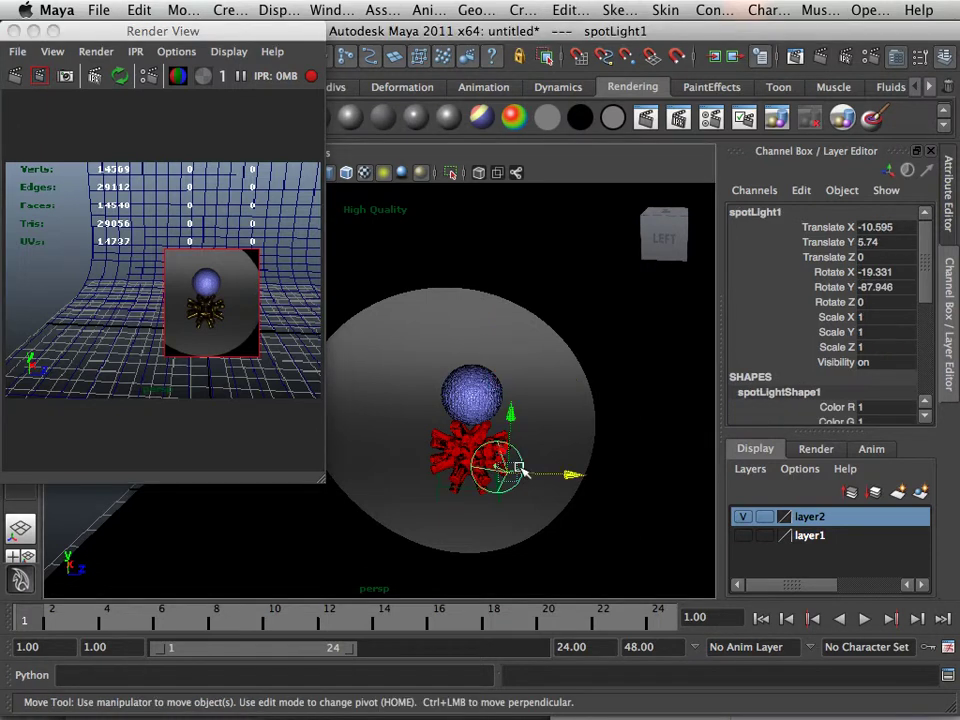
key(r)
key(e)
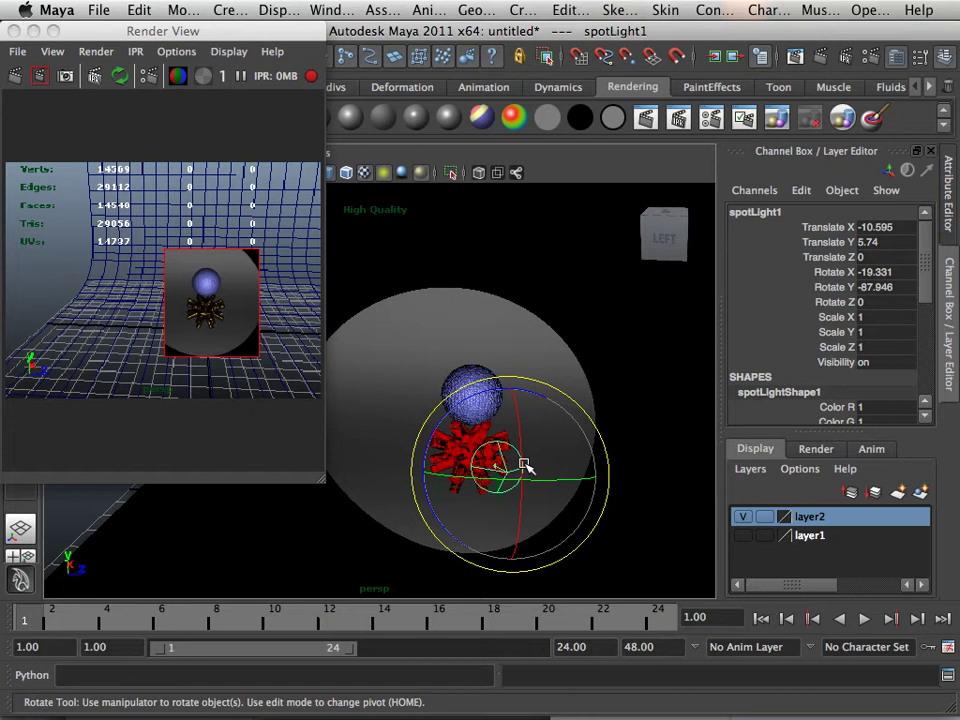
drag(524, 466, 524, 480)
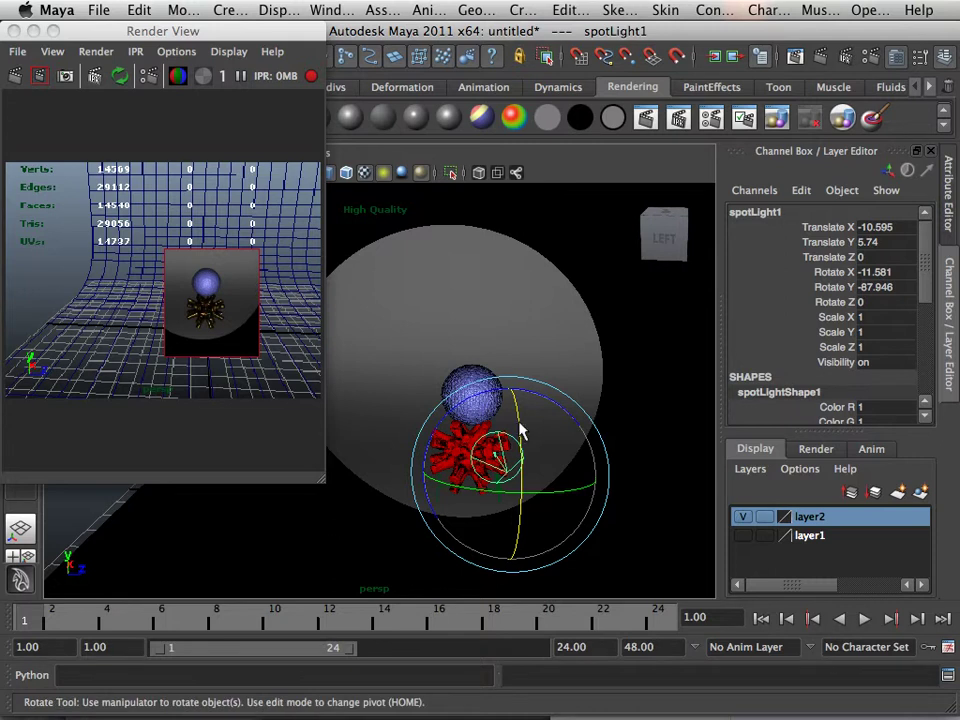
drag(519, 430, 509, 420)
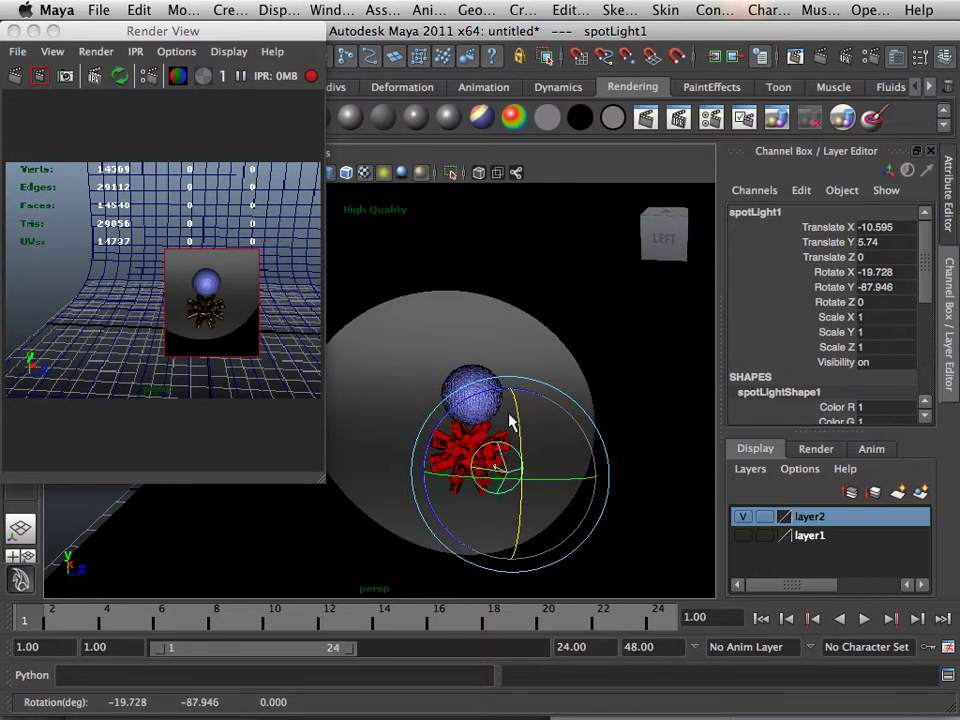
click(402, 430)
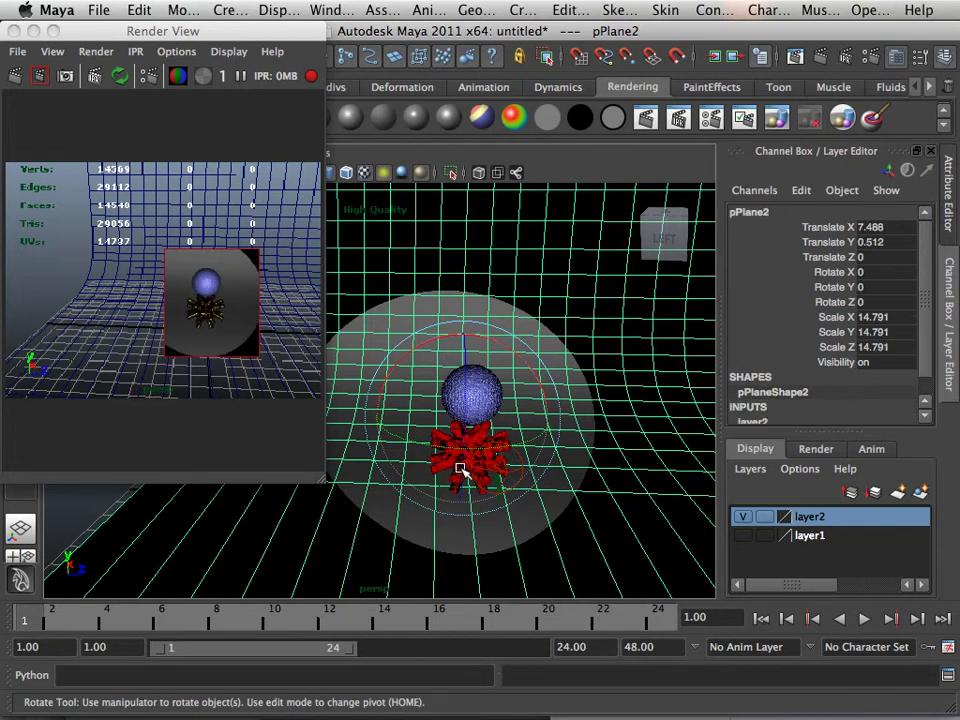
Open the Hypershade and create a Blinn material, blinn2, from the Maya favourites.
click(332, 10)
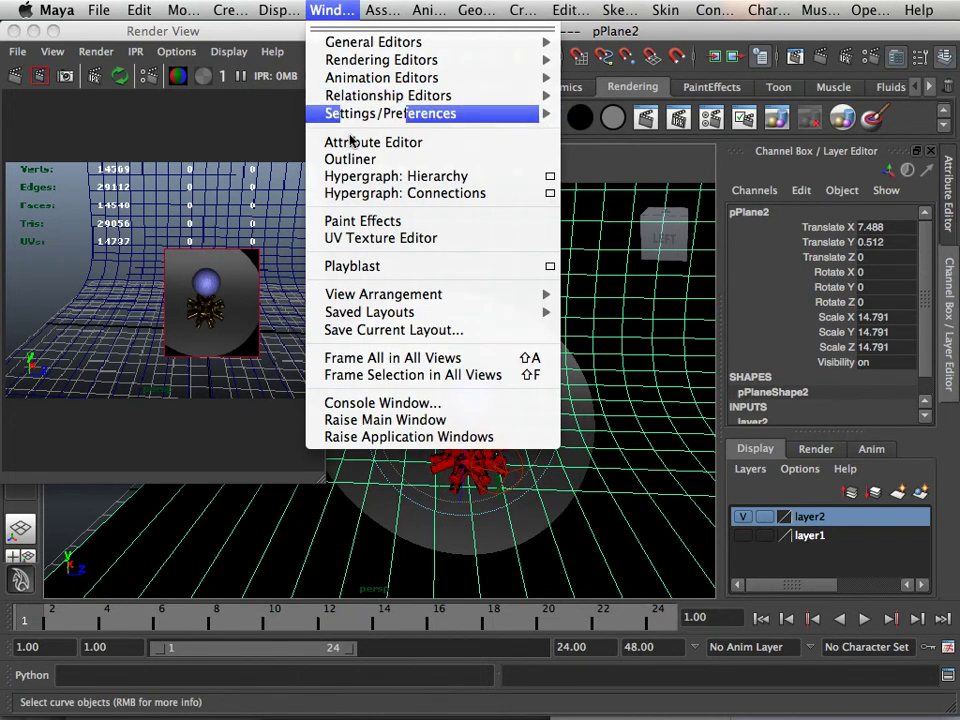
mouse_move(530, 60)
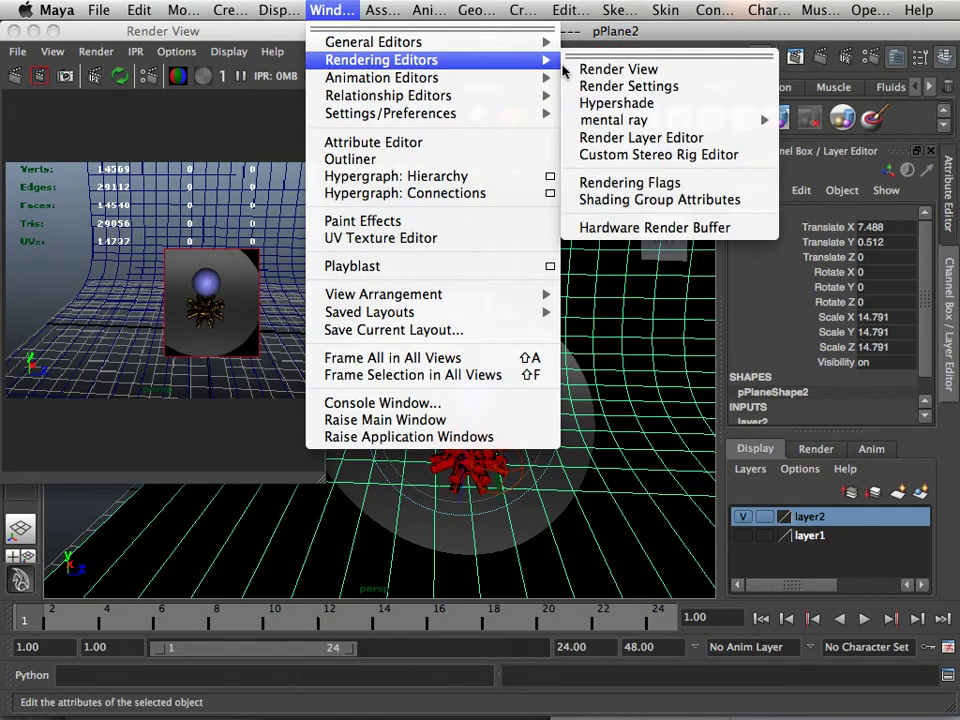
click(638, 104)
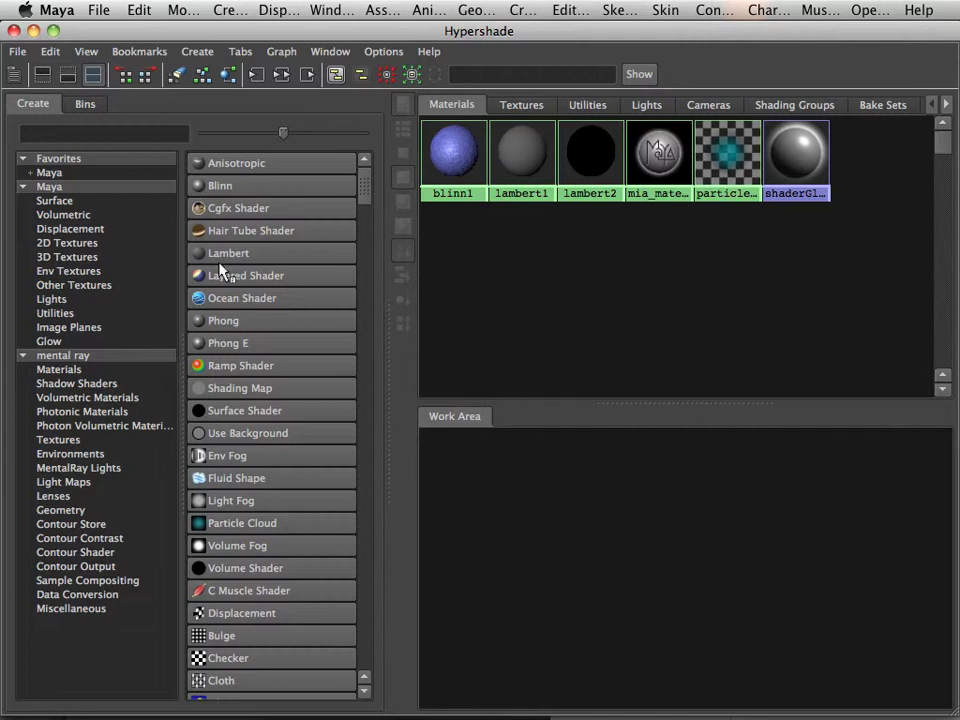
click(73, 175)
click(238, 165)
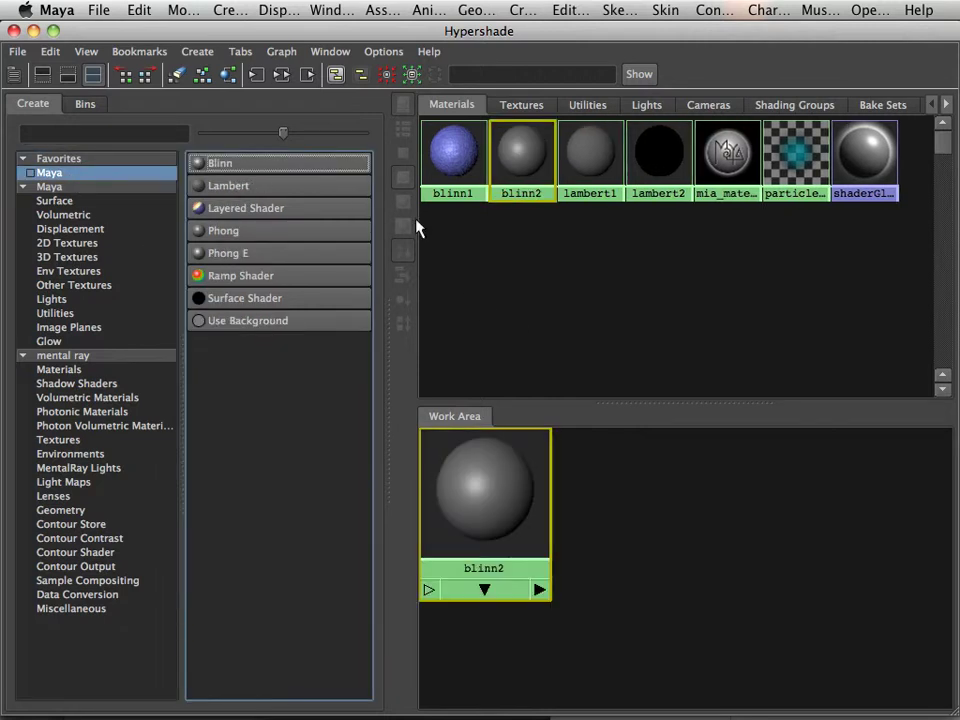
drag(630, 34, 210, 40)
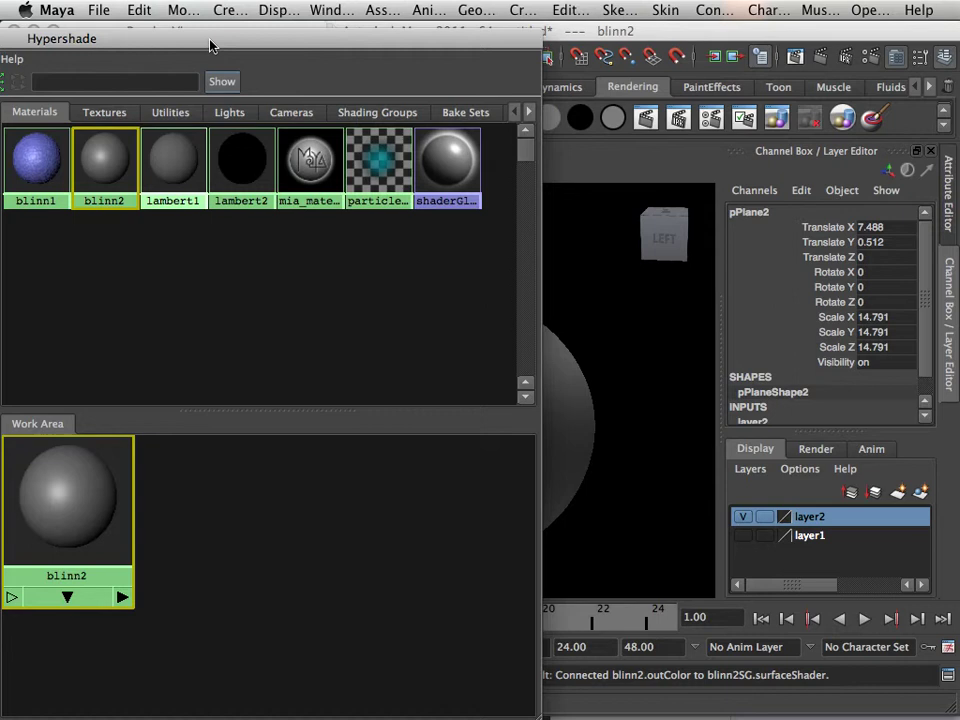
Set blinn2's colour to a coppery brown, RGB 0.784, 0.428, 0.277.
click(914, 62)
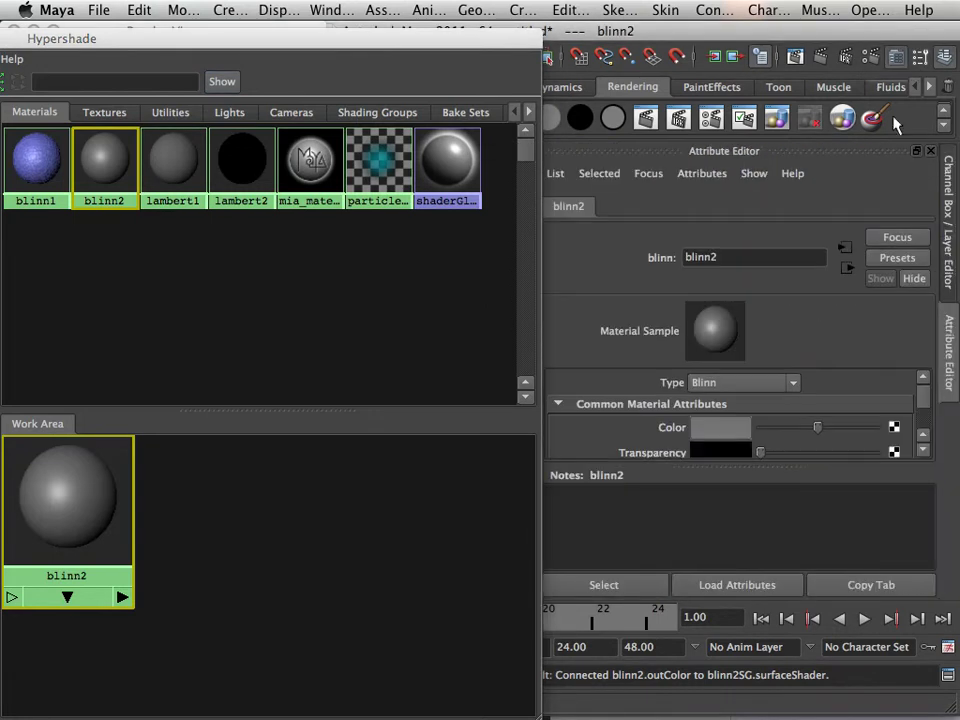
click(727, 429)
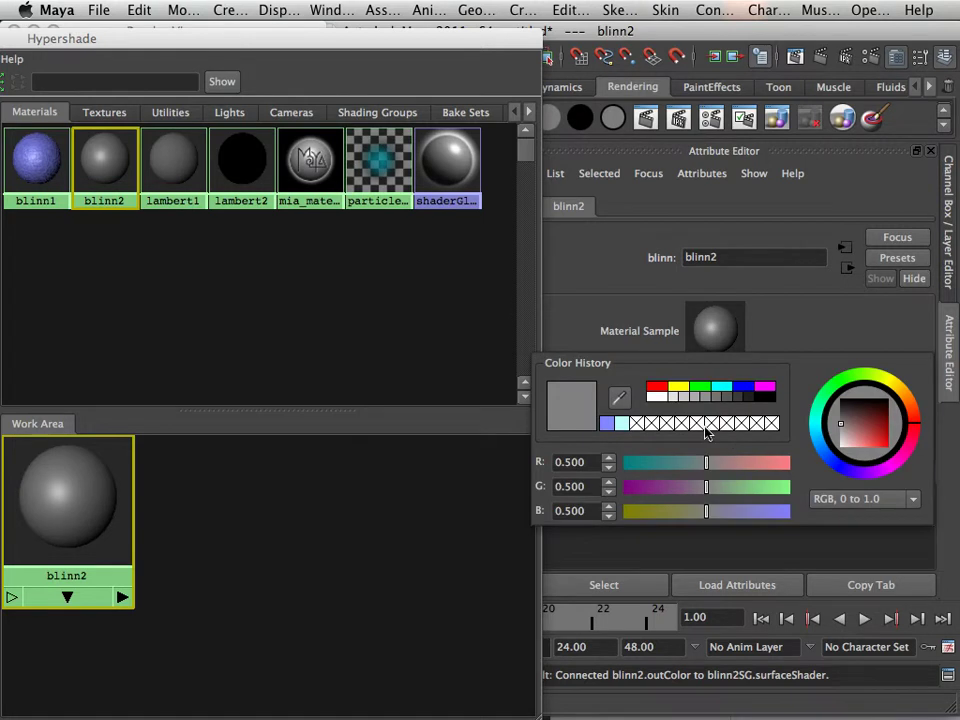
click(680, 388)
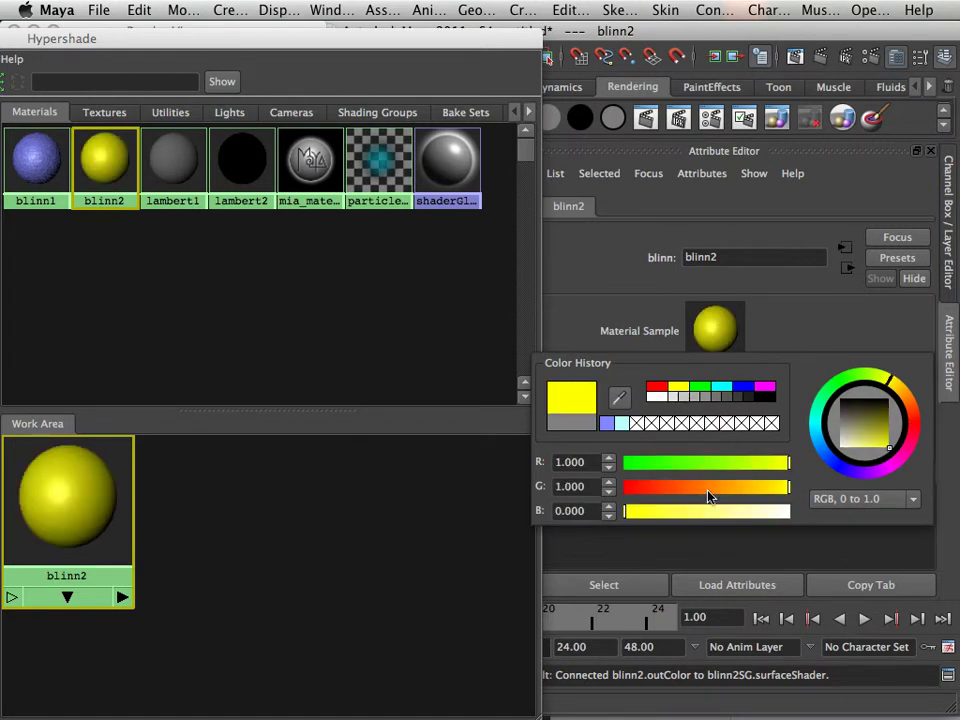
drag(708, 490, 672, 499)
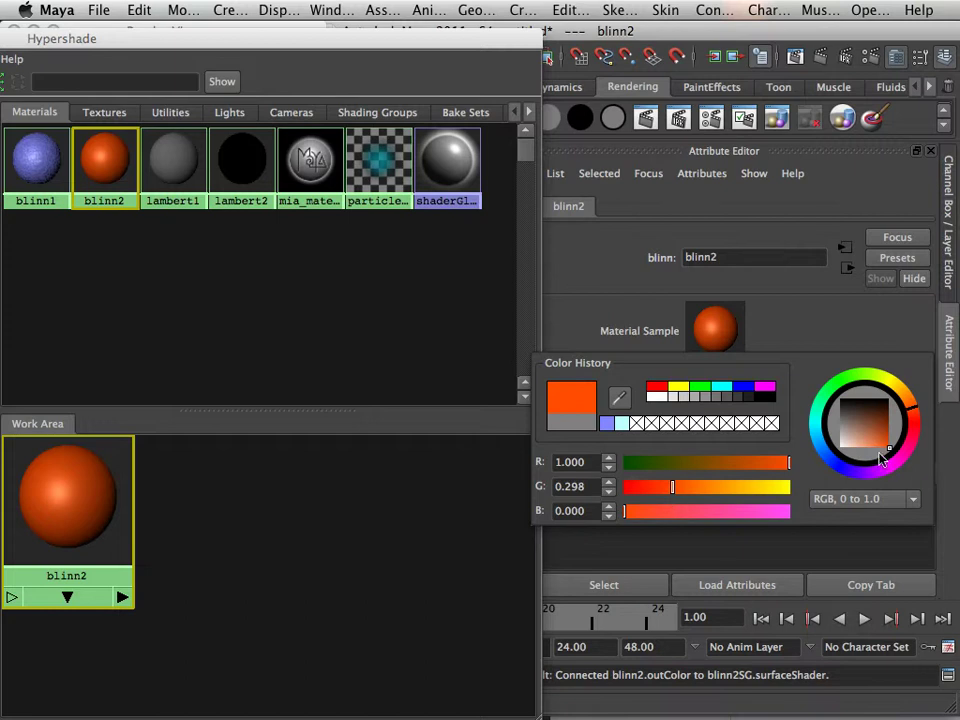
drag(875, 450, 872, 440)
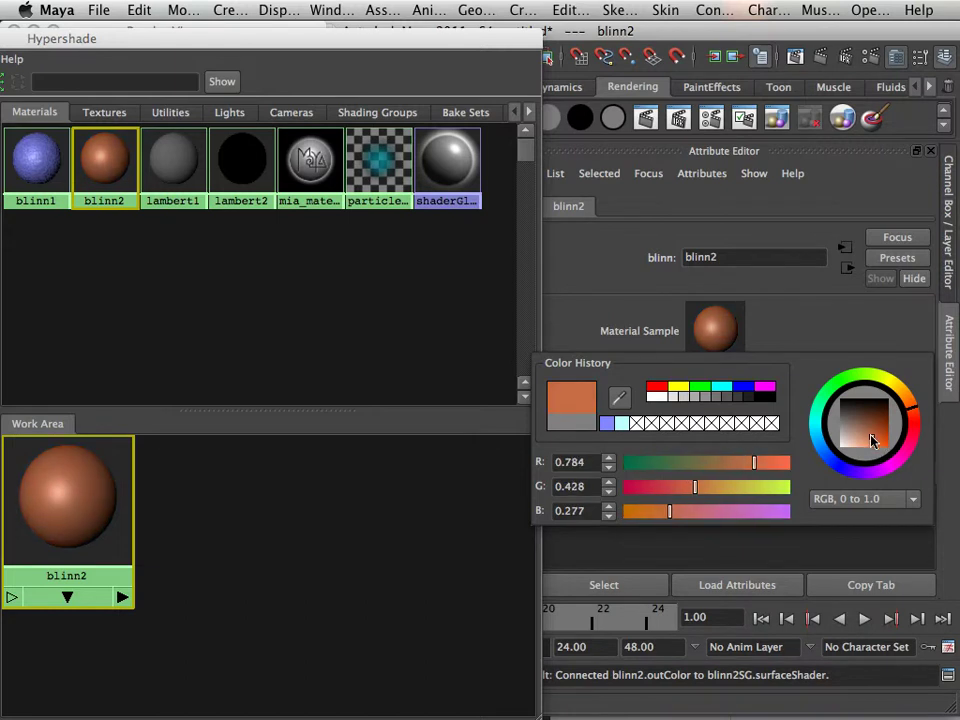
drag(270, 50, 728, 133)
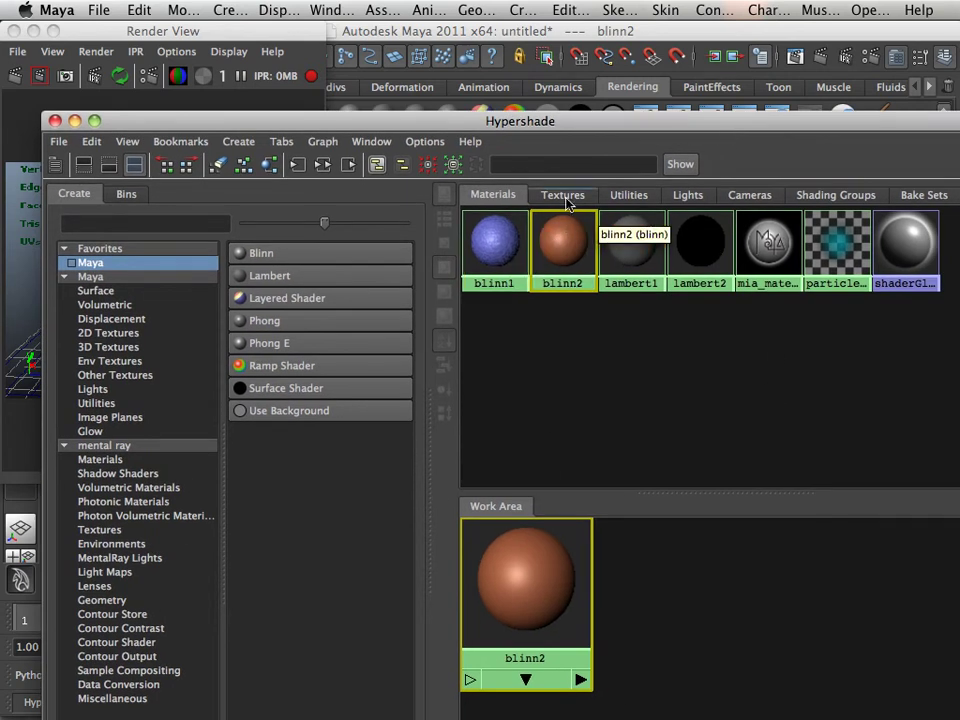
Connect bump3d1 from the Utilities tab to blinn2 as its bump map.
click(630, 196)
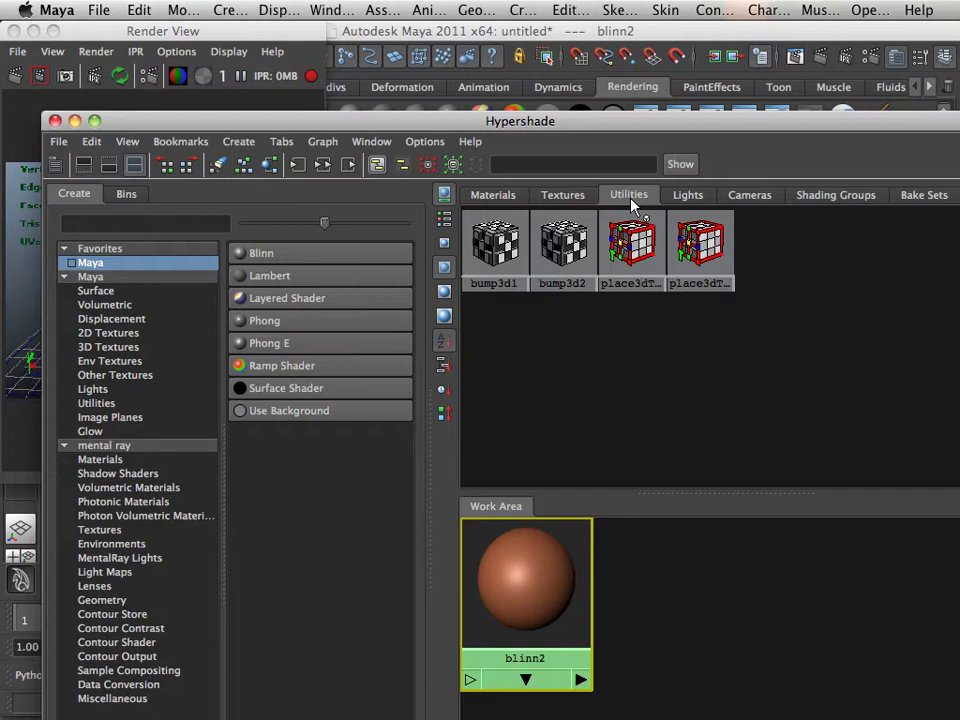
drag(598, 300, 470, 215)
click(495, 245)
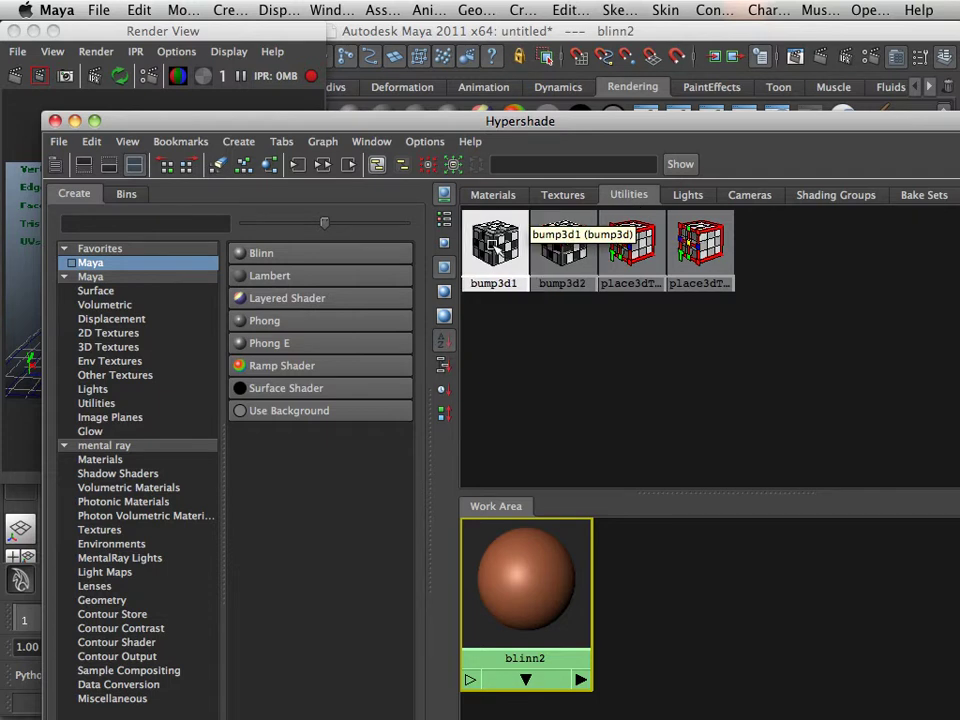
middle_drag(495, 245, 520, 585)
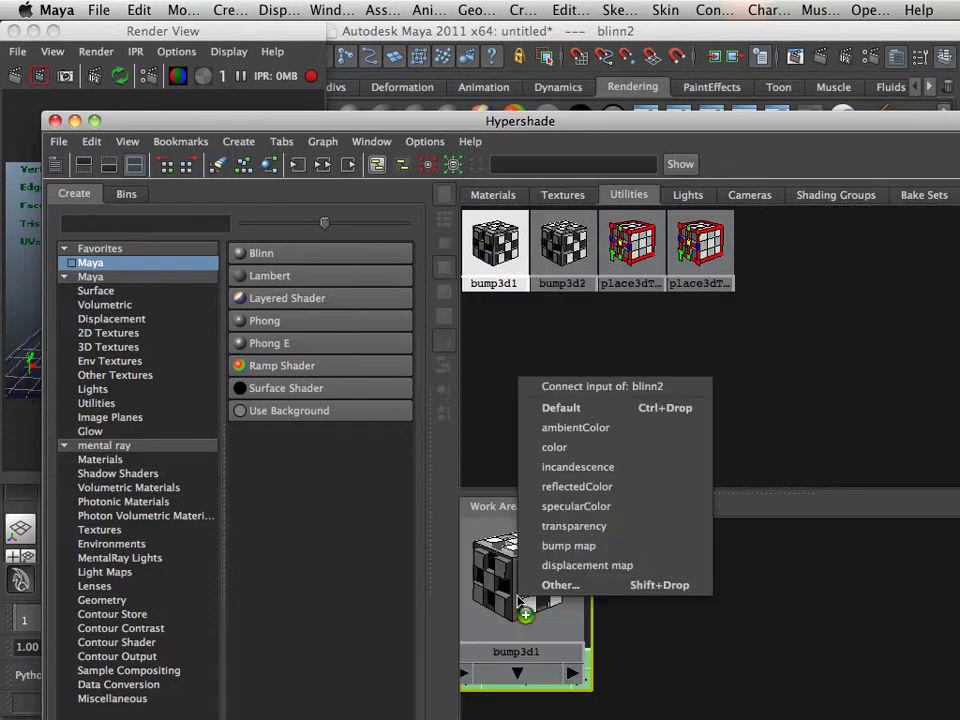
click(569, 546)
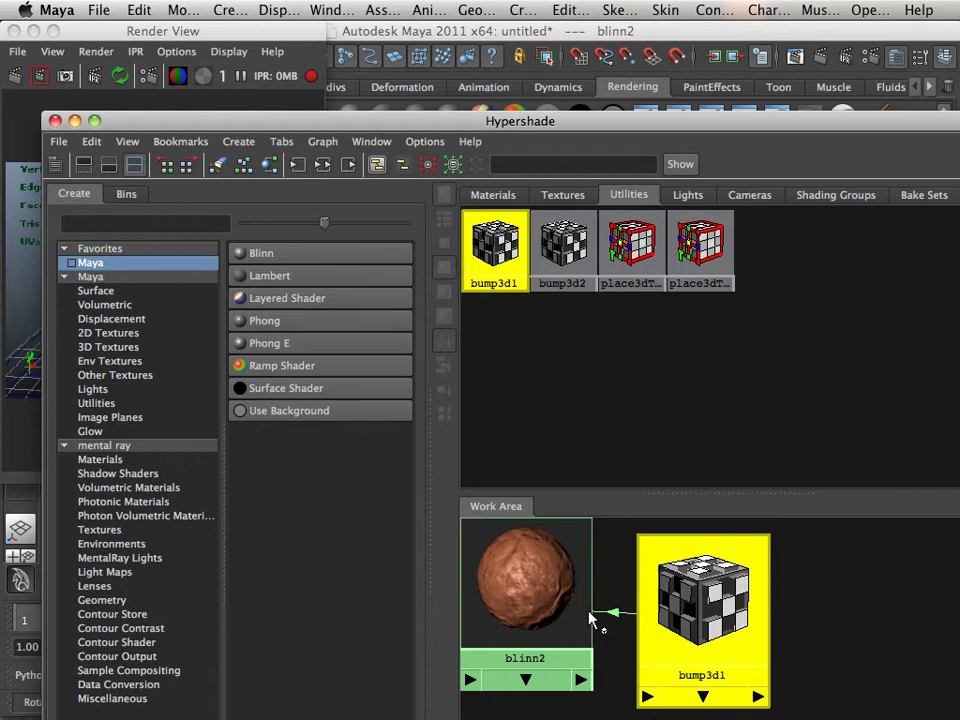
click(542, 600)
Apply the blinn2 copper material to the spiky object.
drag(379, 120, 692, 88)
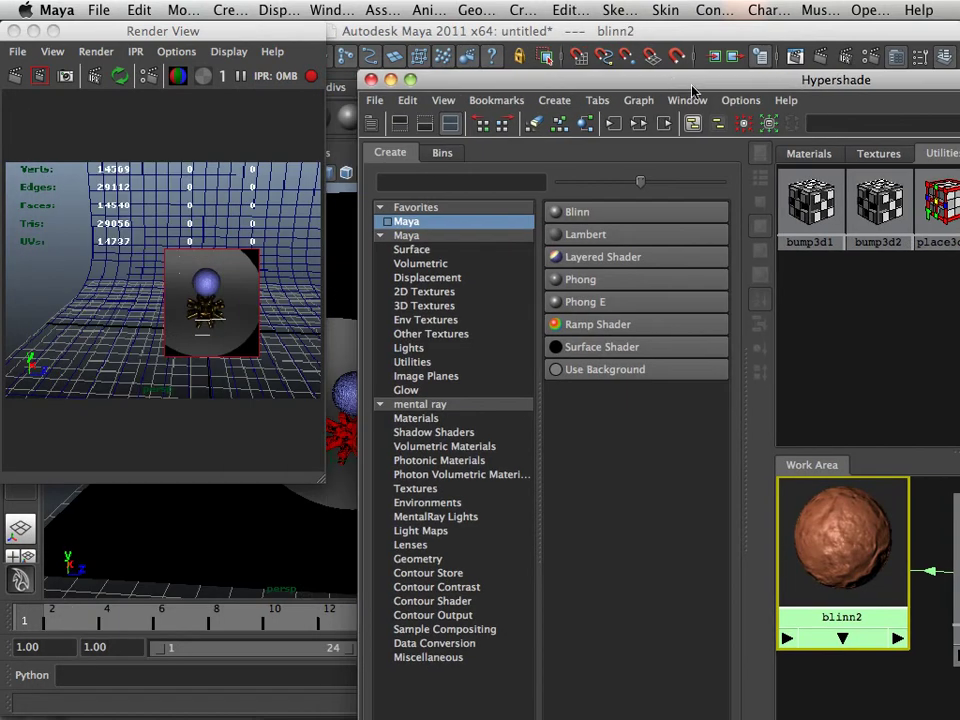
middle_drag(816, 540, 343, 441)
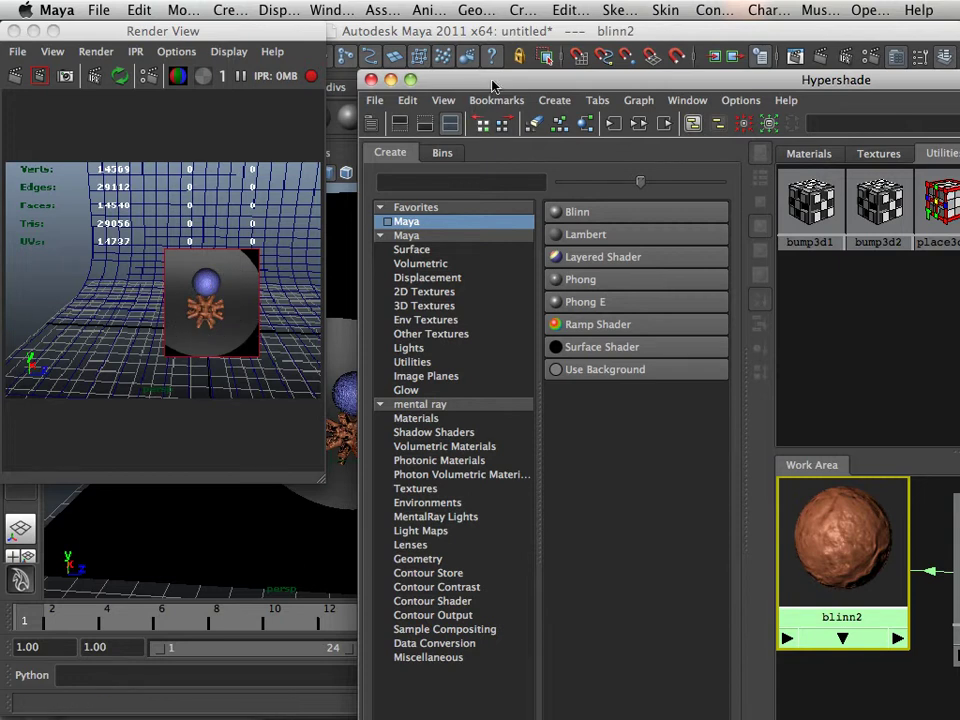
drag(492, 87, 678, 512)
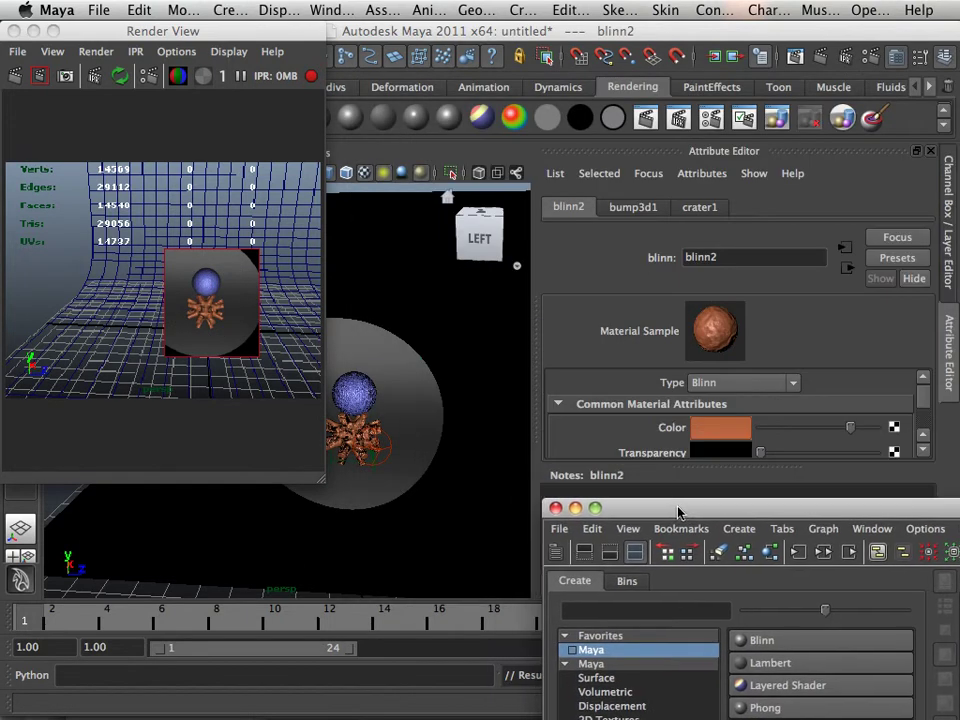
Rotate spotLight1 to -168.742, -86.447, 149.047 and move the Render View mid-screen.
key(e)
click(390, 450)
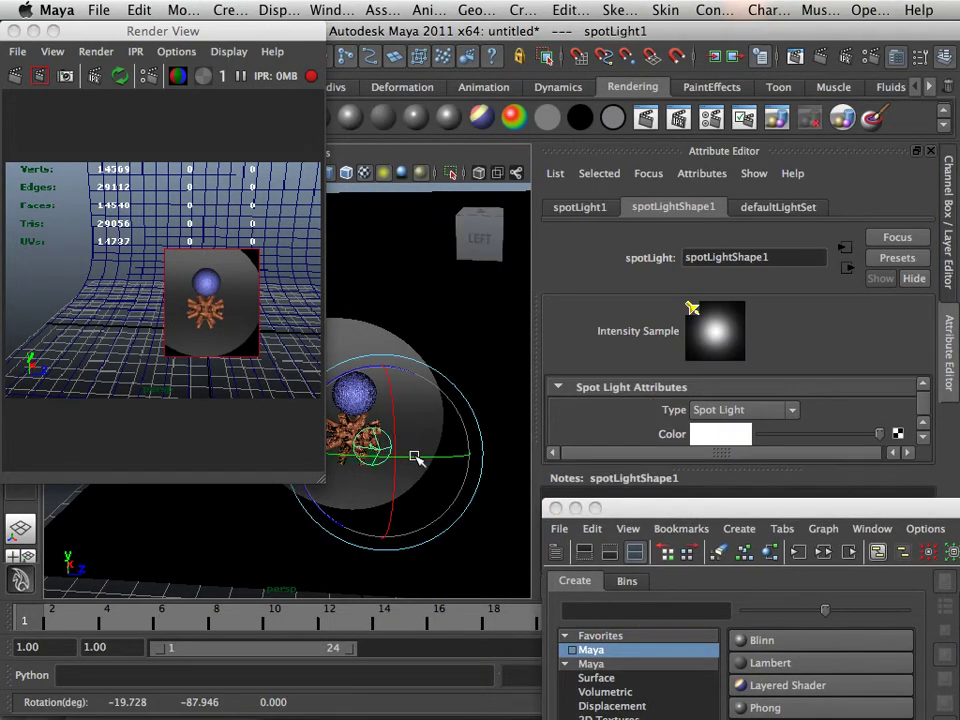
drag(416, 458, 407, 458)
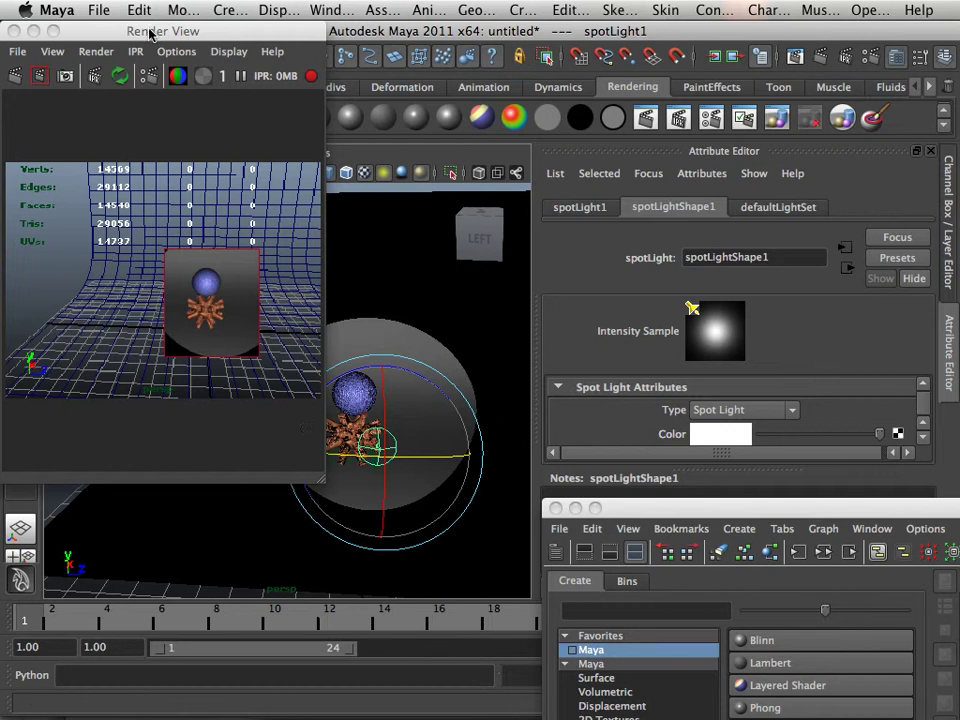
drag(5, 37, 345, 172)
Close the Render View and Hypershade, framing the sphere, spiky object and spotlight in the viewport.
click(353, 164)
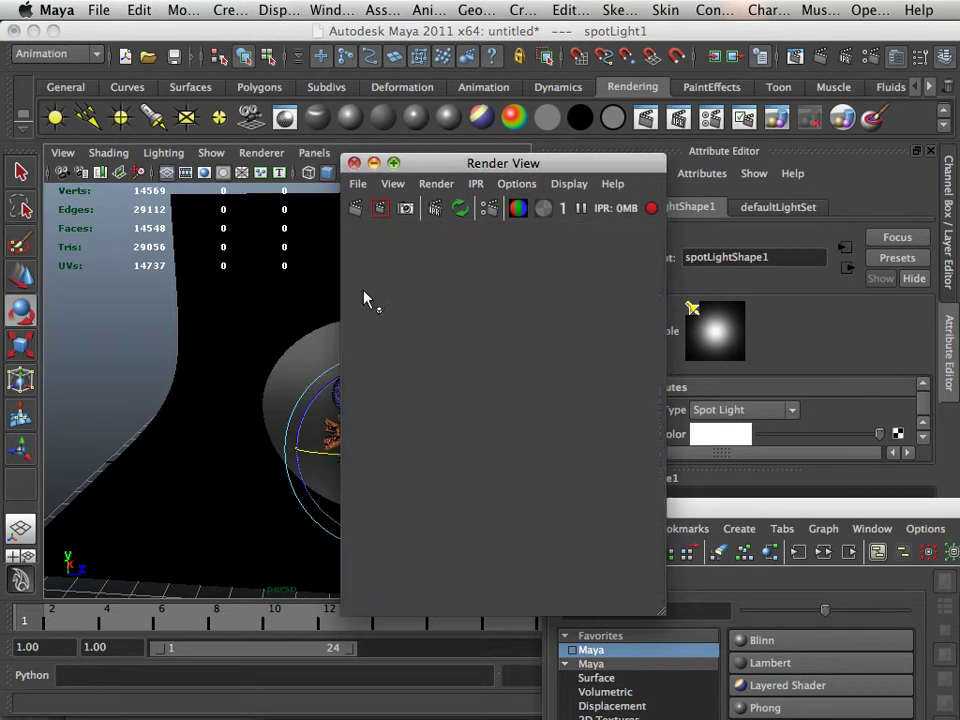
alt+drag(368, 370, 296, 347)
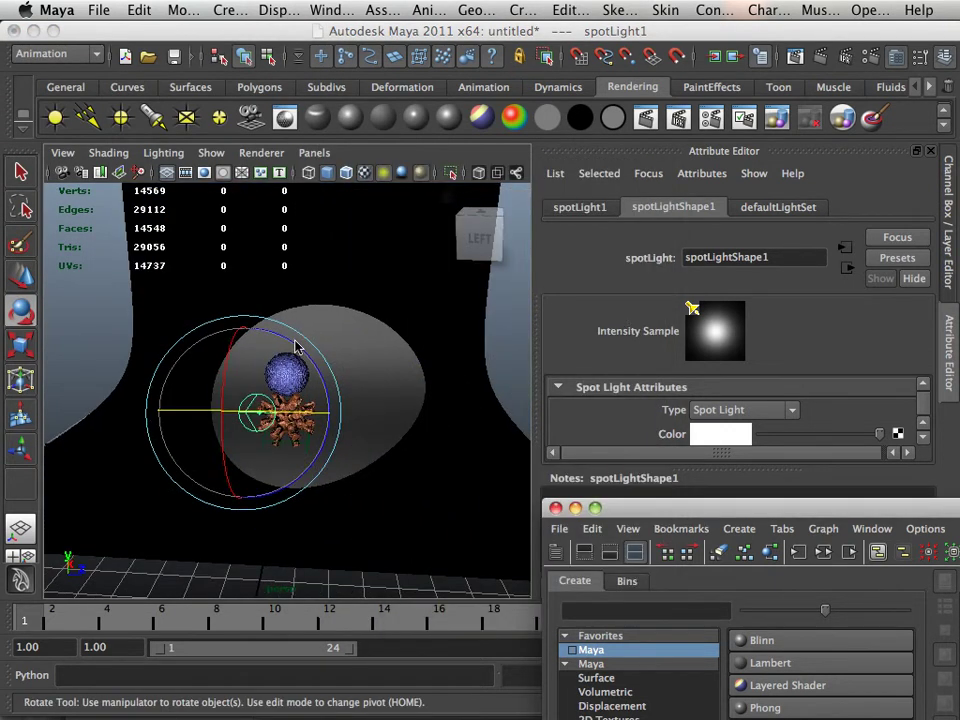
alt+right_drag(296, 347, 444, 388)
alt+drag(444, 388, 392, 384)
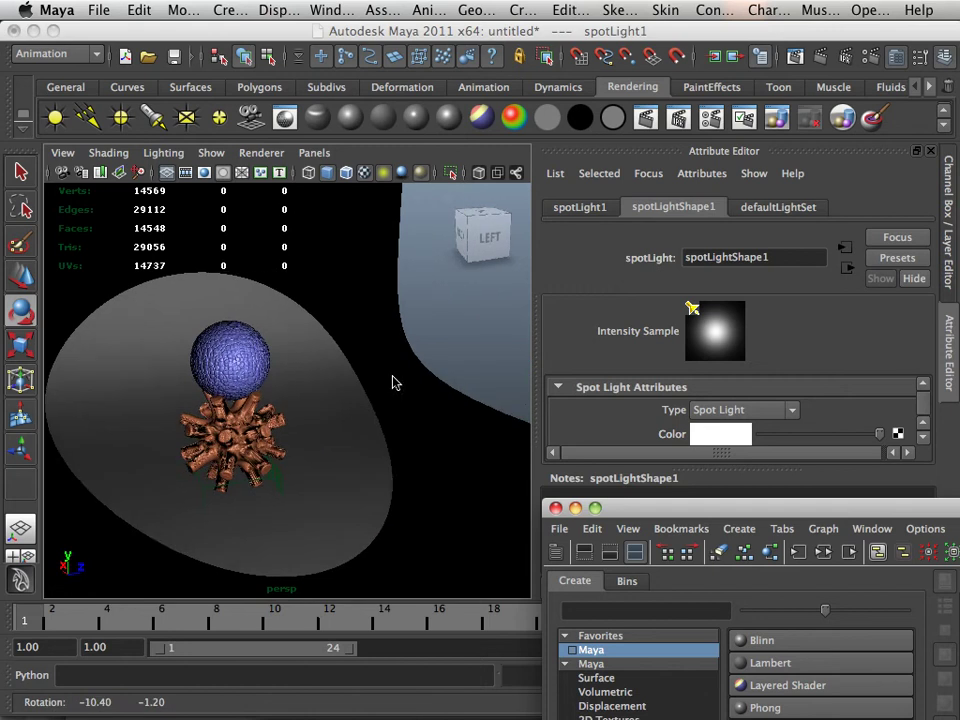
alt+right_drag(392, 384, 343, 377)
alt+drag(343, 377, 272, 385)
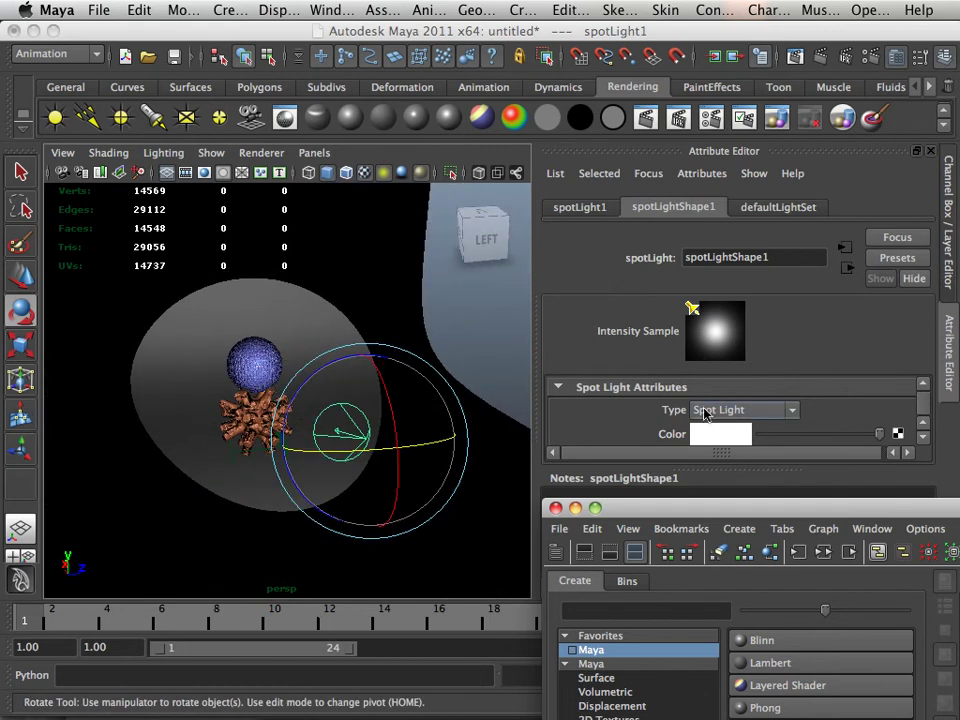
scroll(842, 422, down, 1)
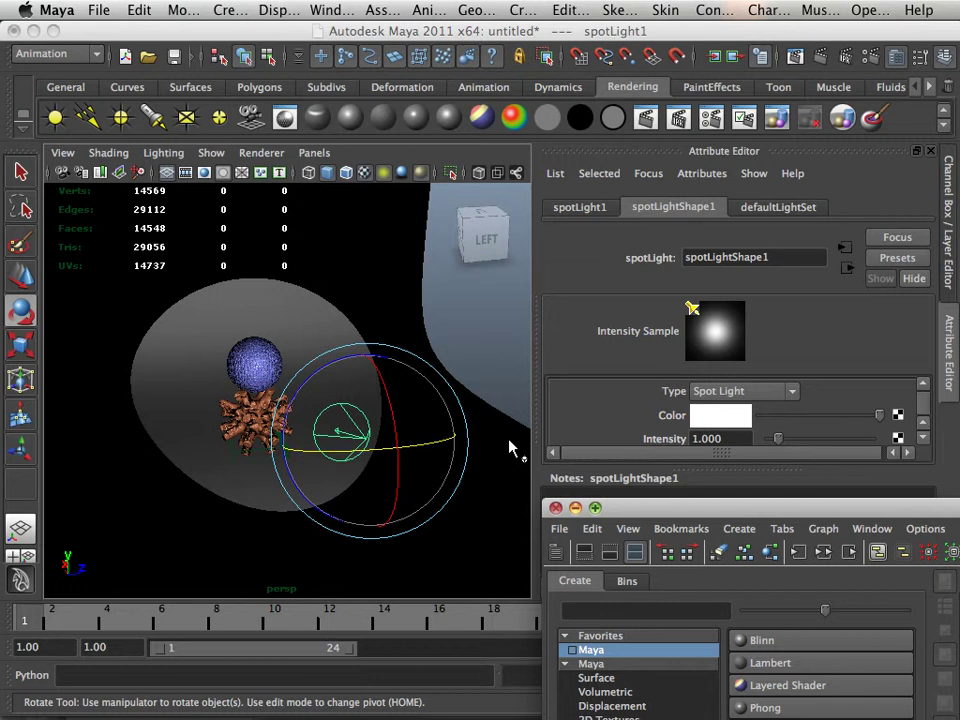
click(556, 507)
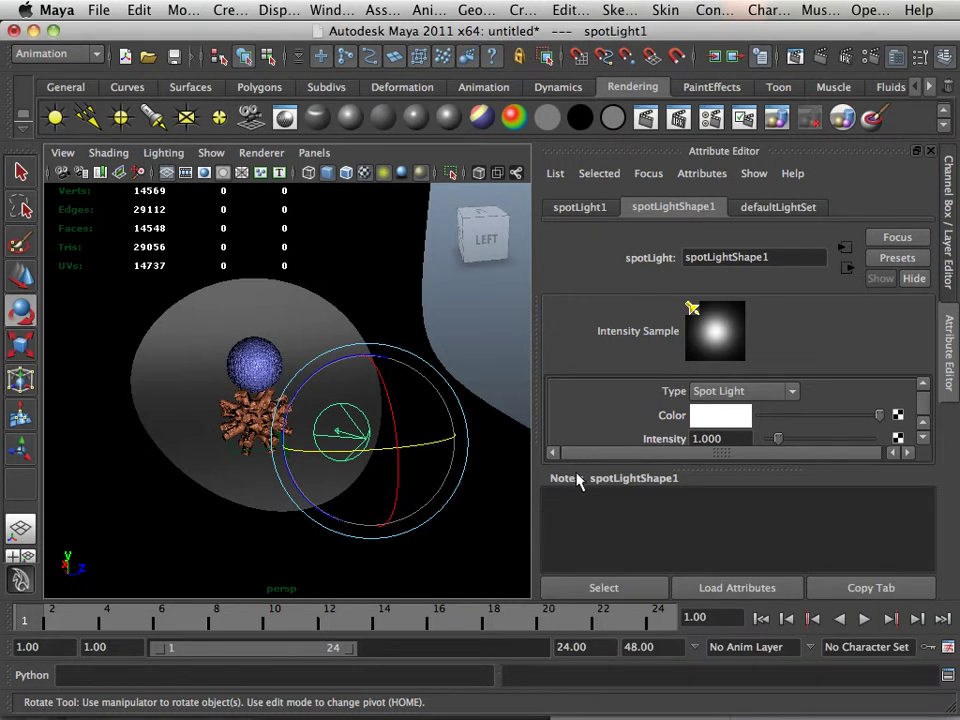
Enlarge spotLightShape1's attribute list to show Cone Angle 40, Penumbra Angle 0 and Dropoff 0.
drag(577, 470, 577, 573)
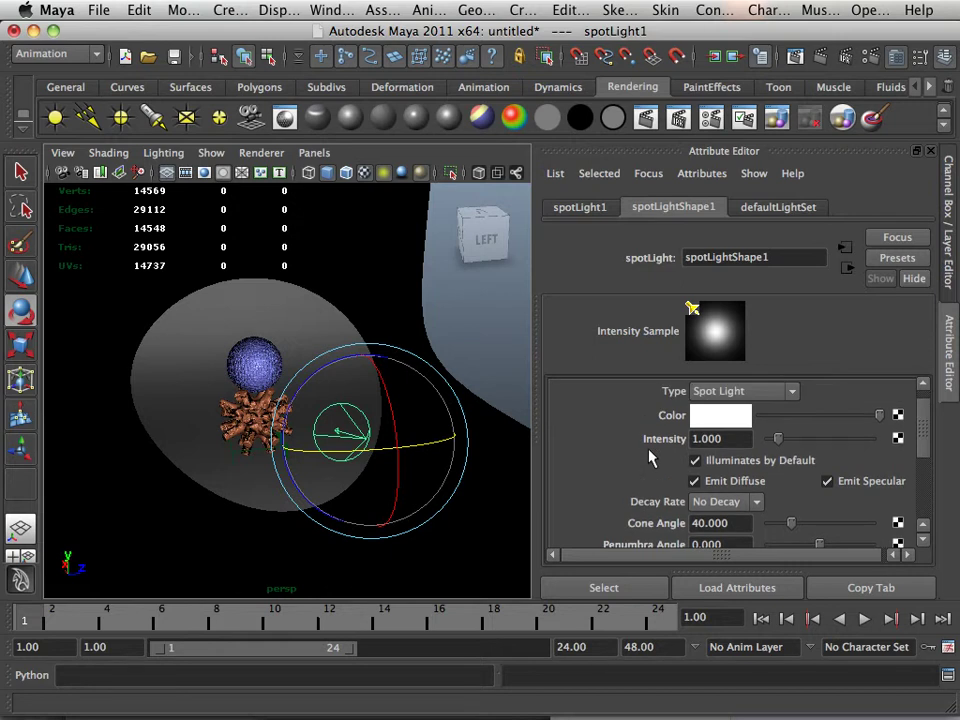
scroll(650, 458, up, 1)
scroll(650, 458, down, 6)
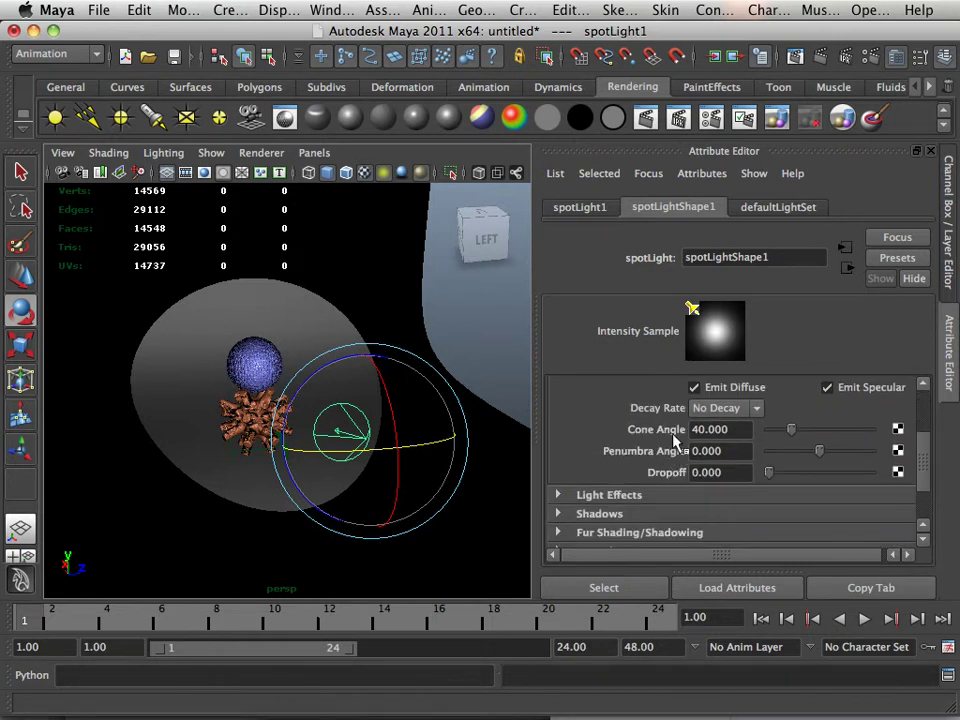
scroll(675, 445, up, 3)
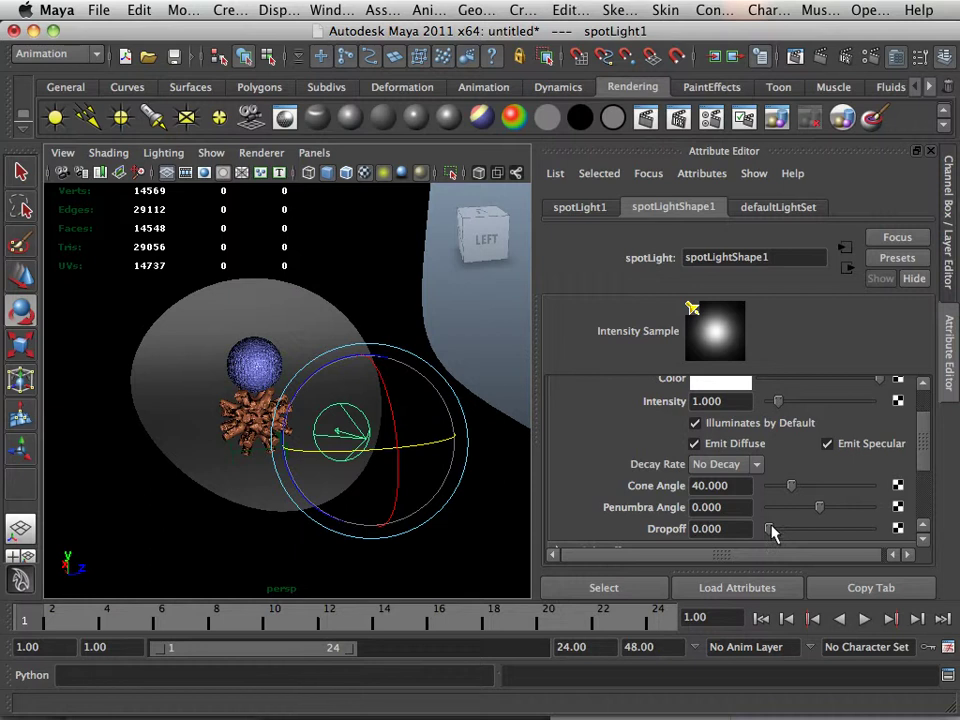
Set the spotlight's Cone Angle to 51.195, Penumbra Angle to 7.615 and Dropoff to 7.018, then frame the models.
mouse_move(791, 489)
mouse_down()
mouse_move(814, 484)
mouse_move(809, 497)
mouse_move(792, 497)
mouse_move(800, 500)
mouse_up()
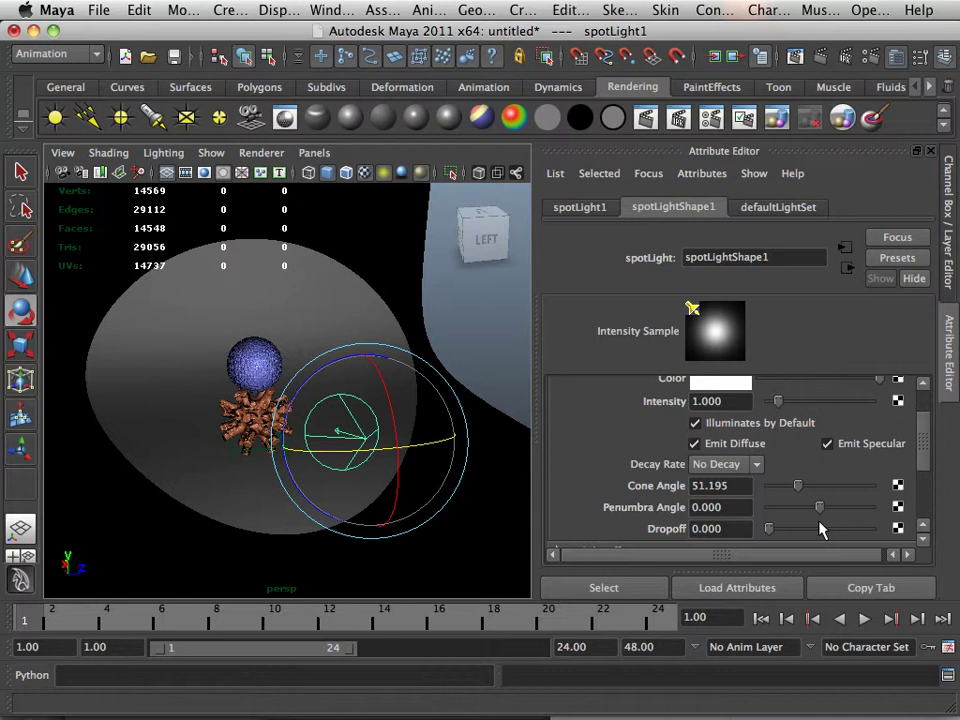
mouse_move(818, 512)
mouse_down()
mouse_move(778, 519)
mouse_move(831, 517)
mouse_move(818, 521)
mouse_up()
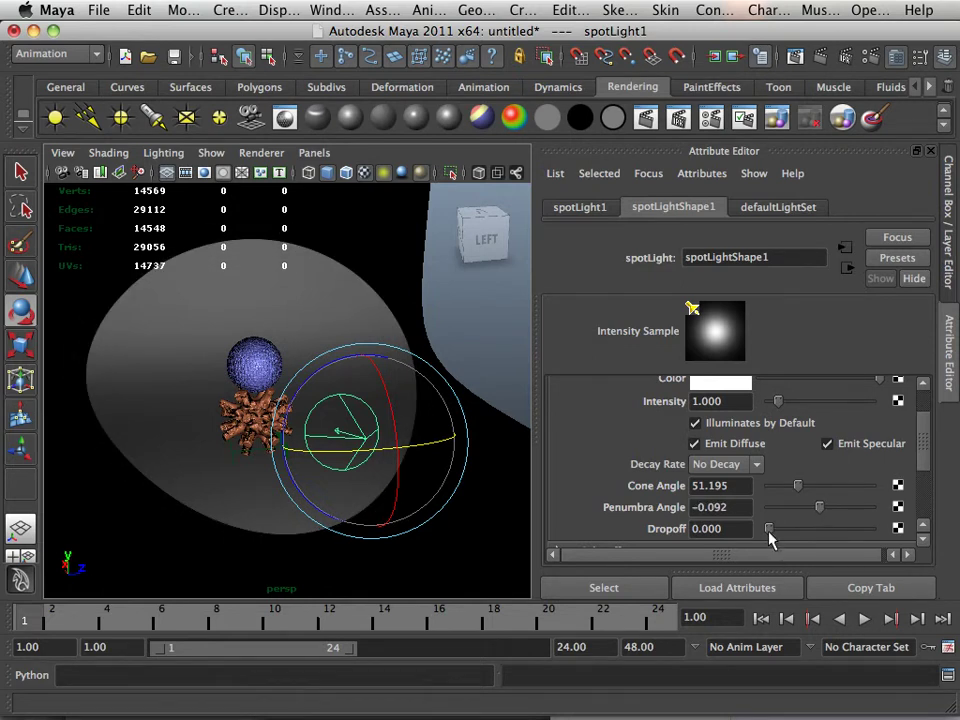
drag(769, 533, 773, 542)
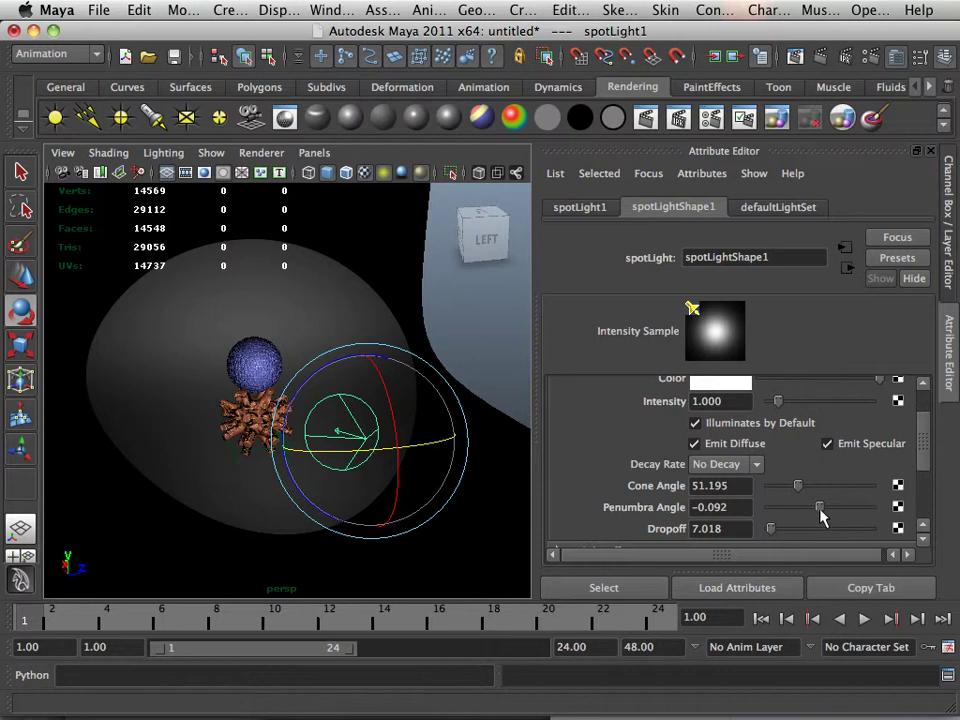
drag(821, 512, 861, 516)
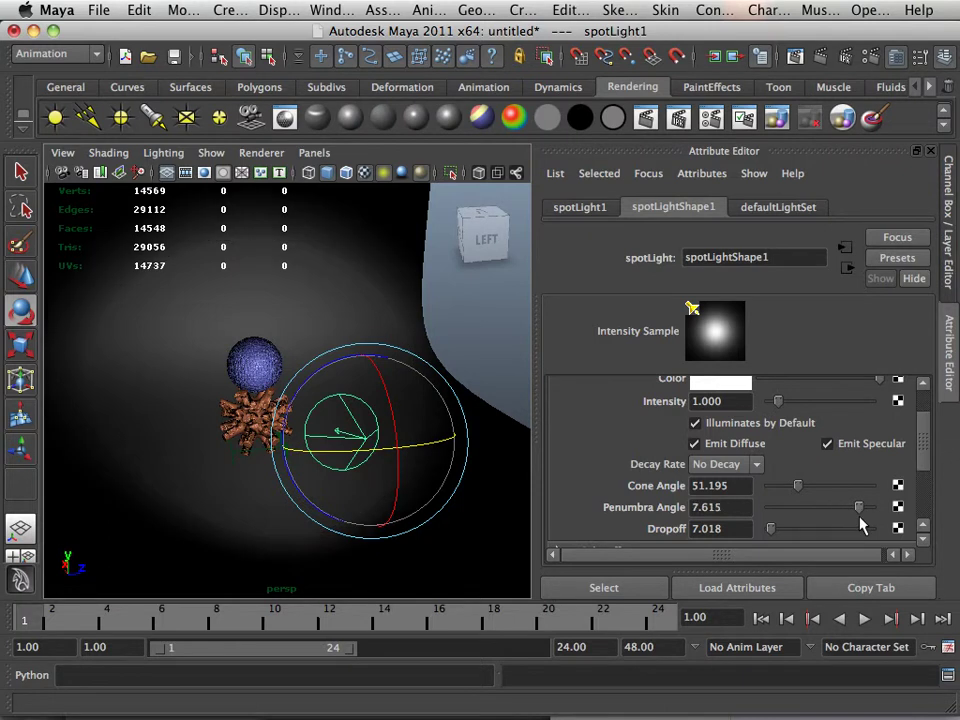
alt+drag(400, 487, 461, 461)
alt+right_drag(461, 461, 437, 459)
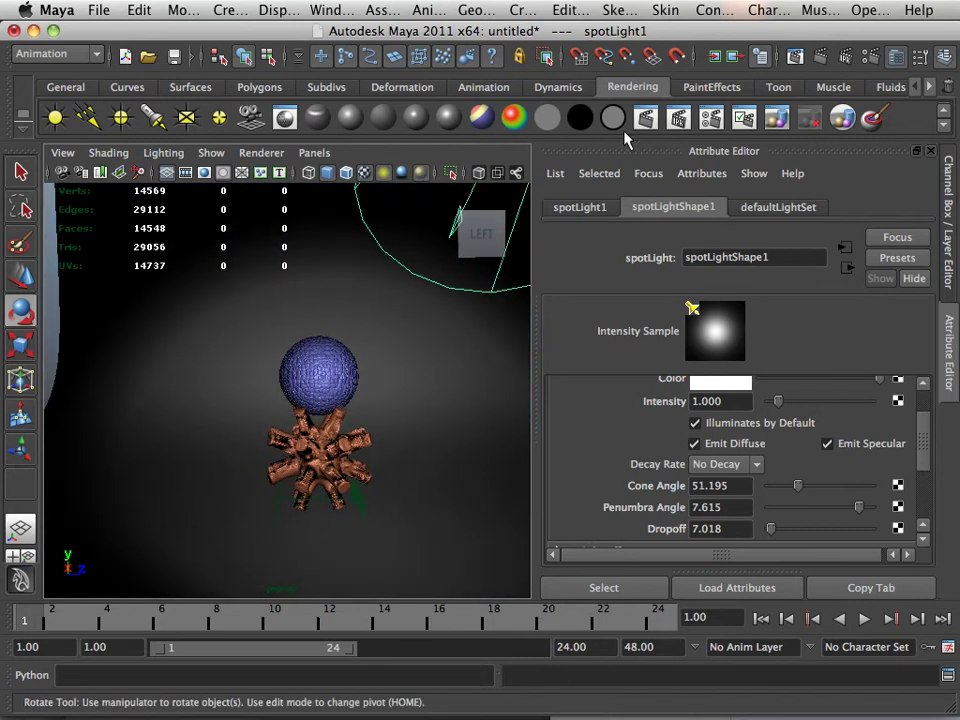
click(645, 118)
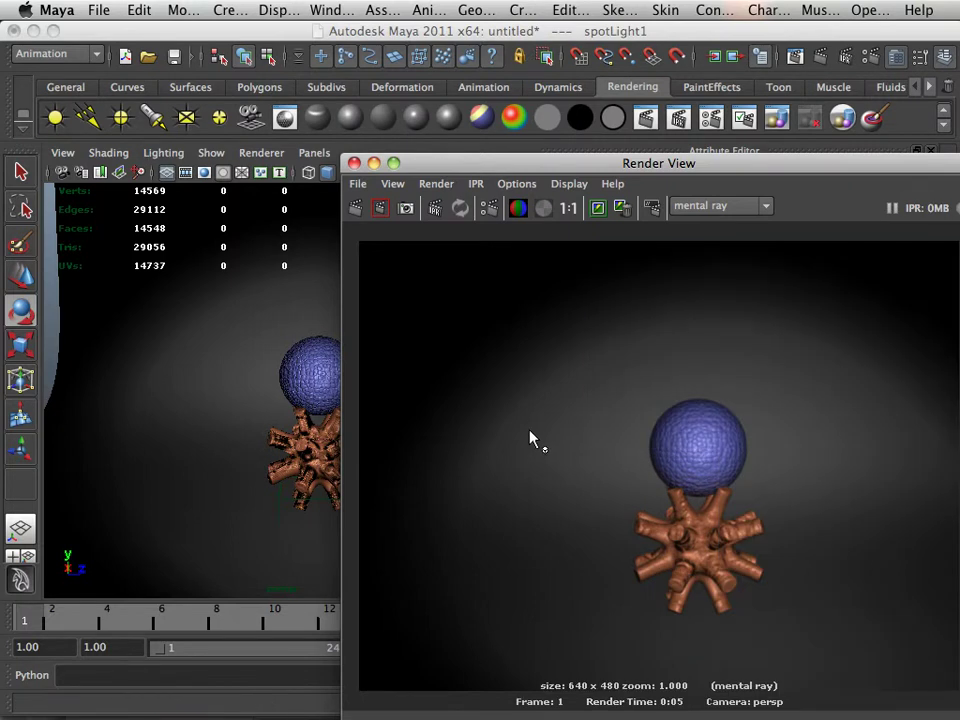
click(354, 163)
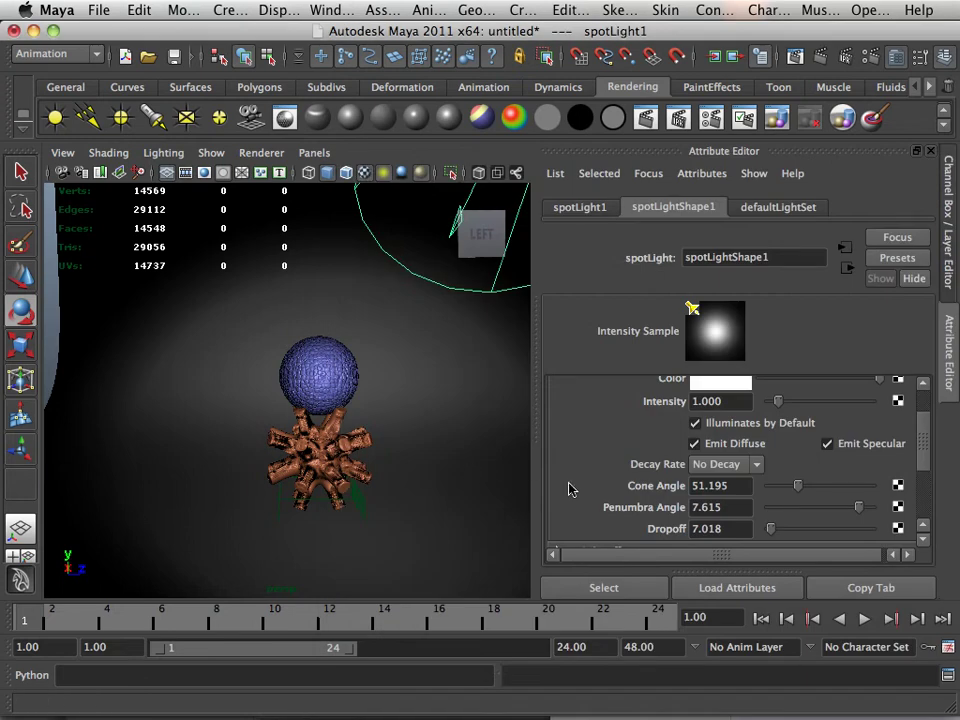
Expand spotLightShape1's Shadows section to show Depth Map Shadow Attributes, with black Shadow Color and Resolution 512.
scroll(570, 488, up, 2)
scroll(570, 488, down, 5)
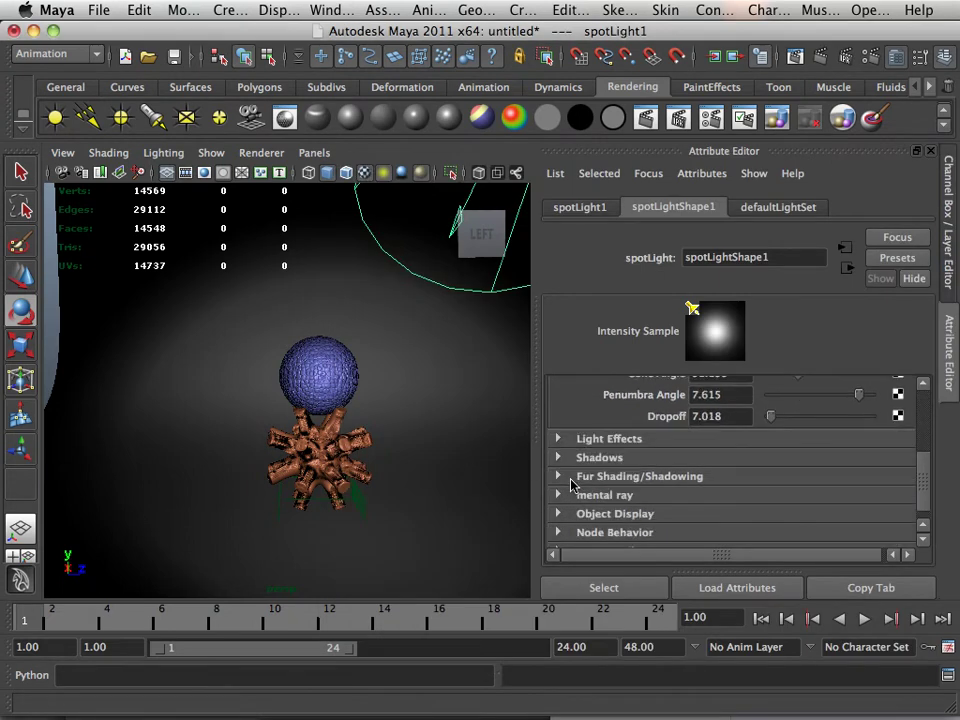
scroll(568, 482, down, 1)
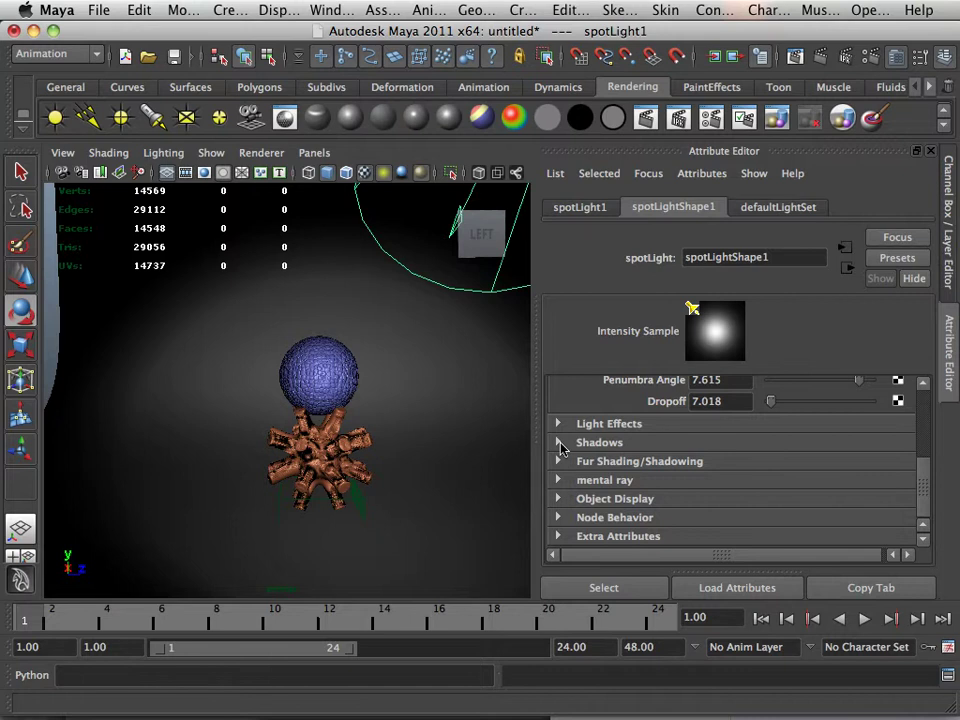
click(566, 446)
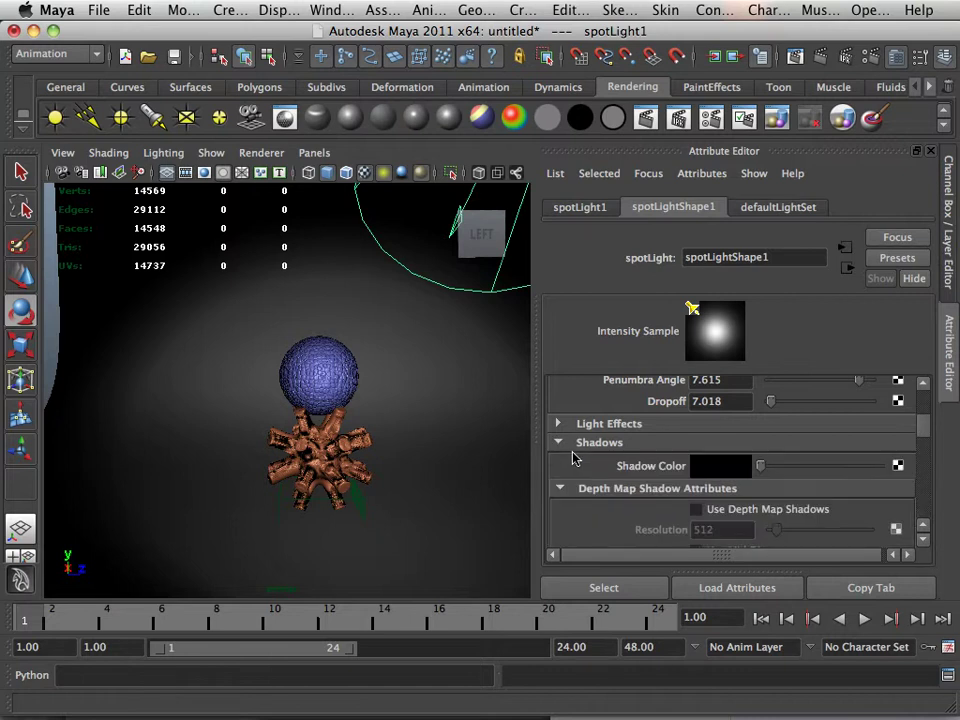
scroll(680, 510, down, 1)
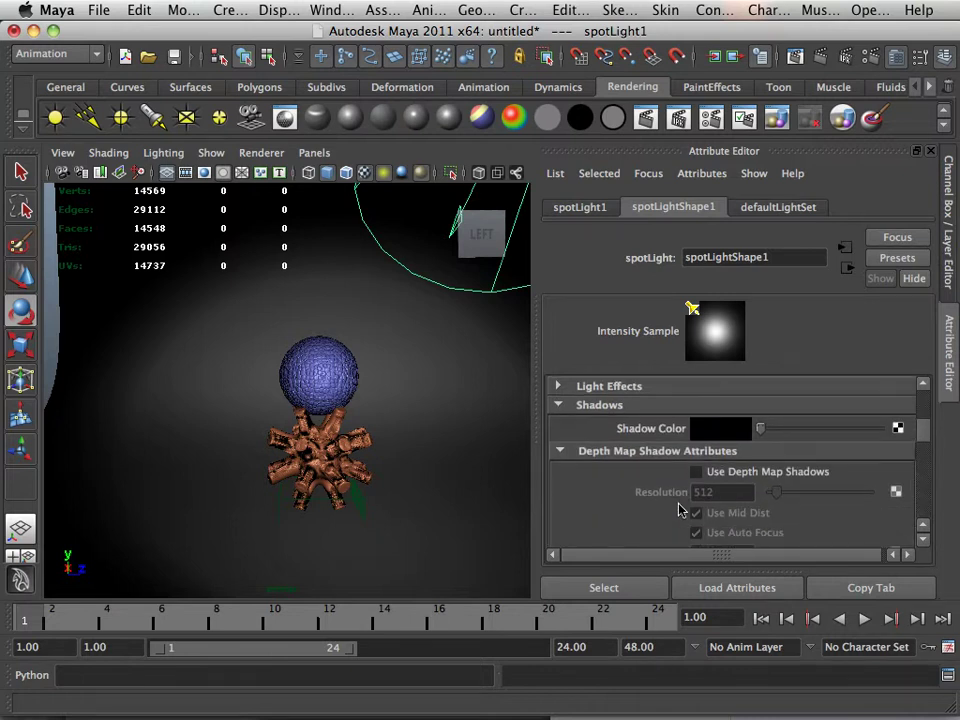
alt+drag(418, 497, 396, 487)
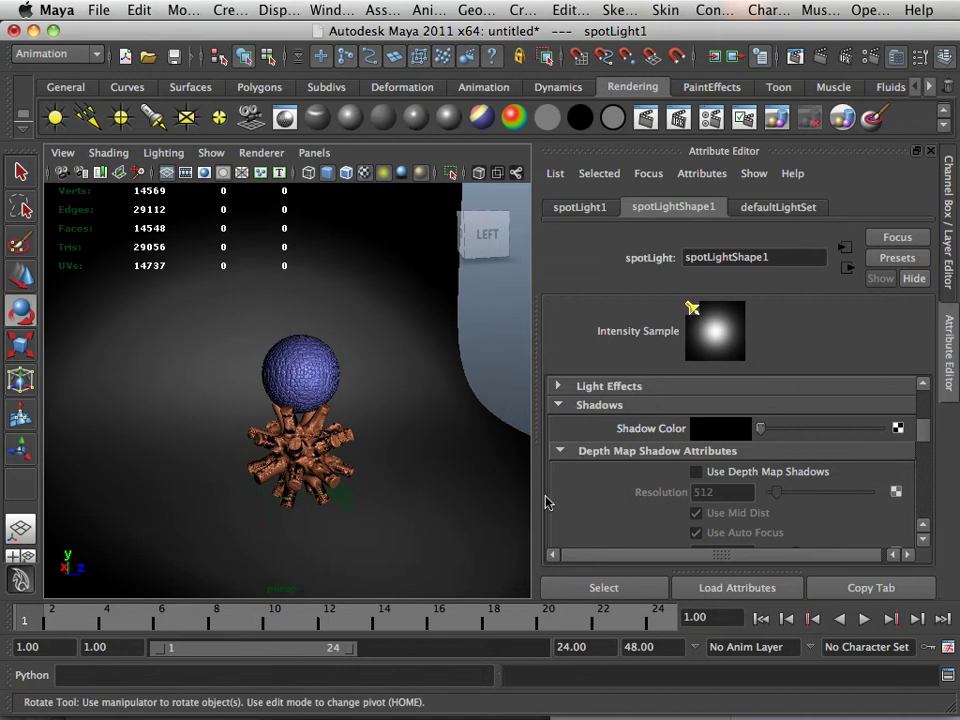
click(697, 472)
scroll(694, 480, down, 10)
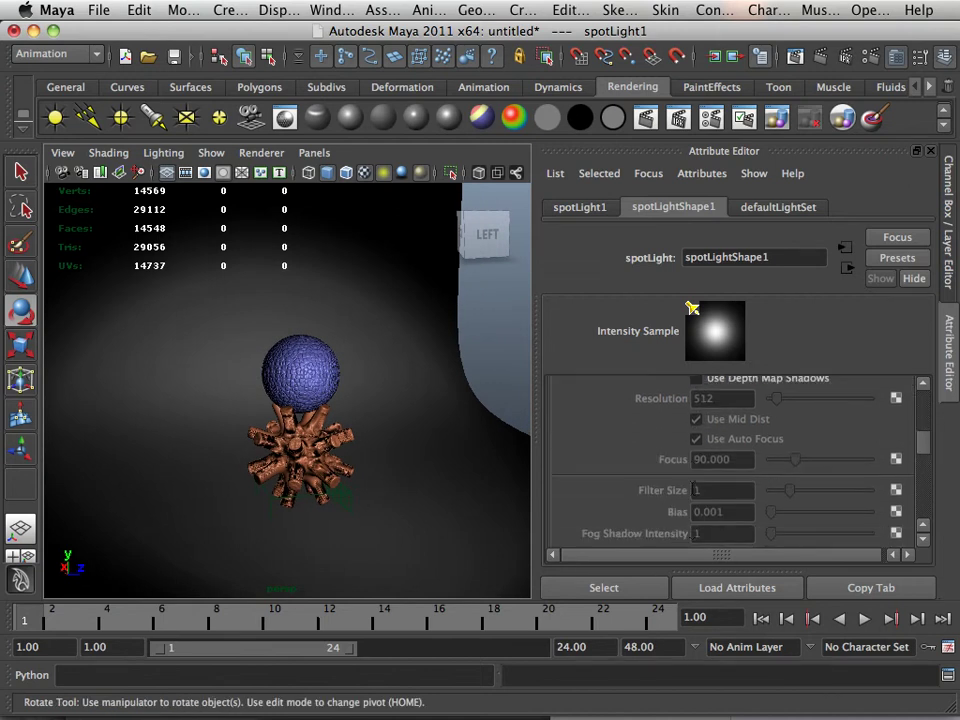
scroll(691, 491, down, 5)
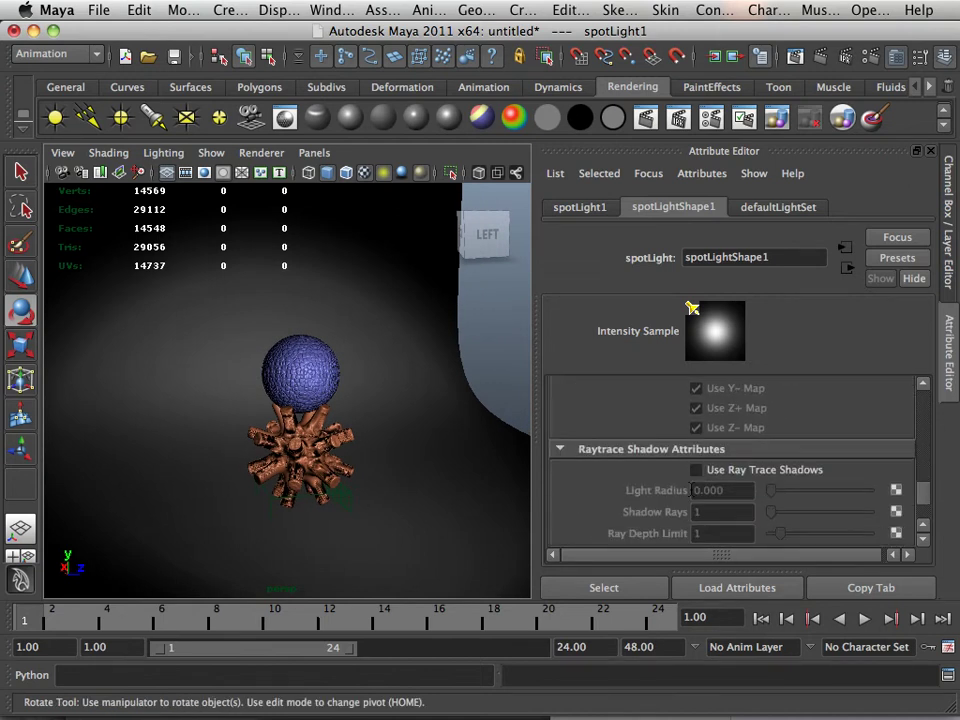
scroll(690, 493, up, 10)
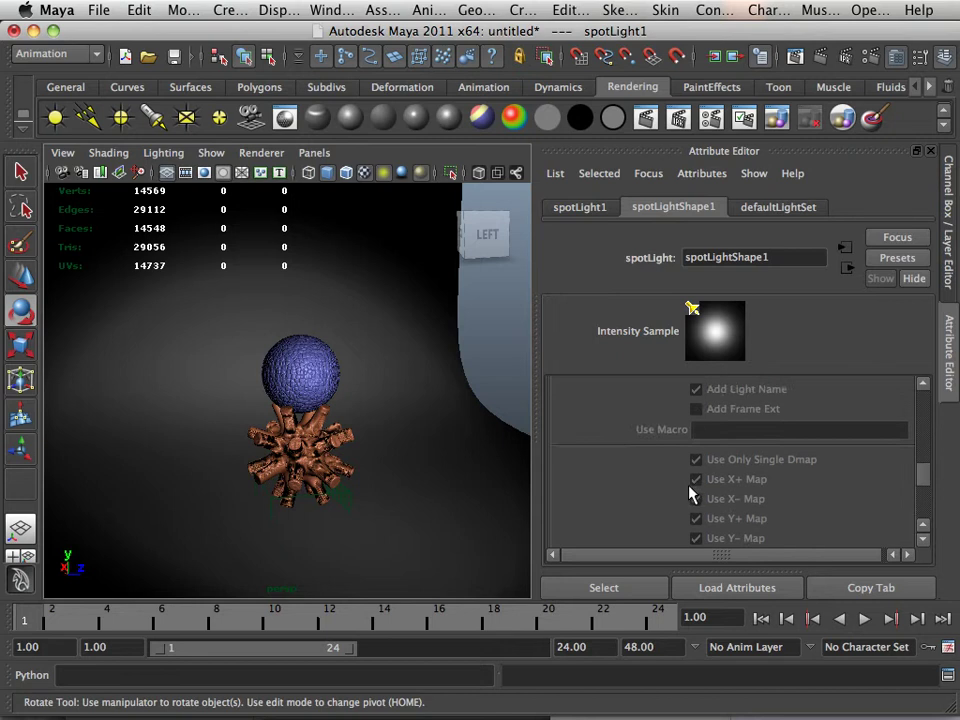
scroll(687, 492, up, 5)
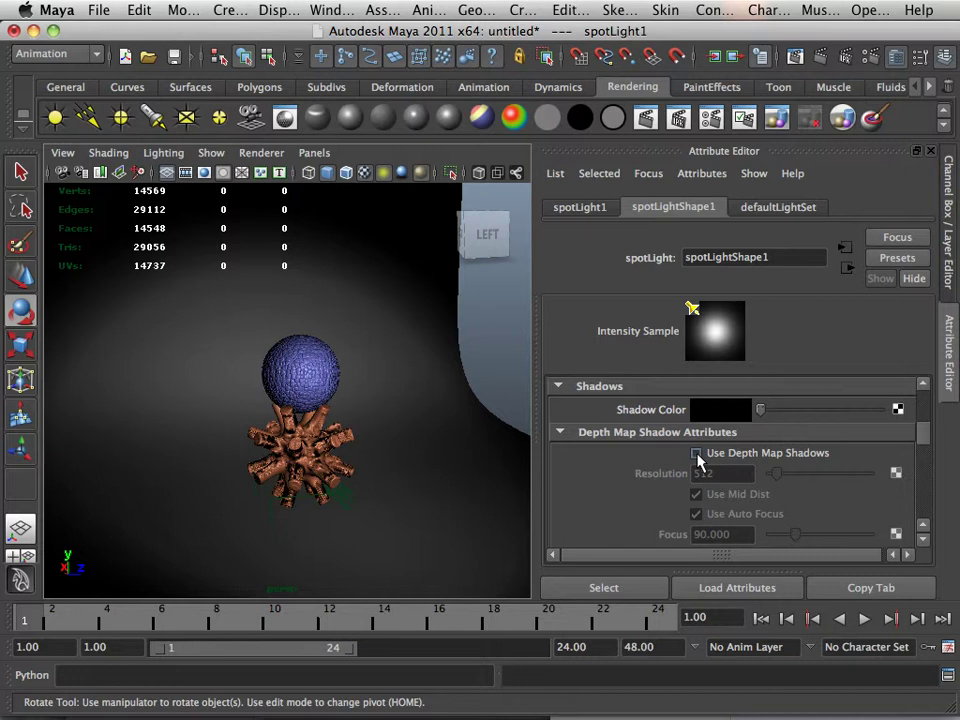
Enable Use Depth Map Shadows at Resolution 512 and move the camera closer to the sphere and spiky object.
click(697, 454)
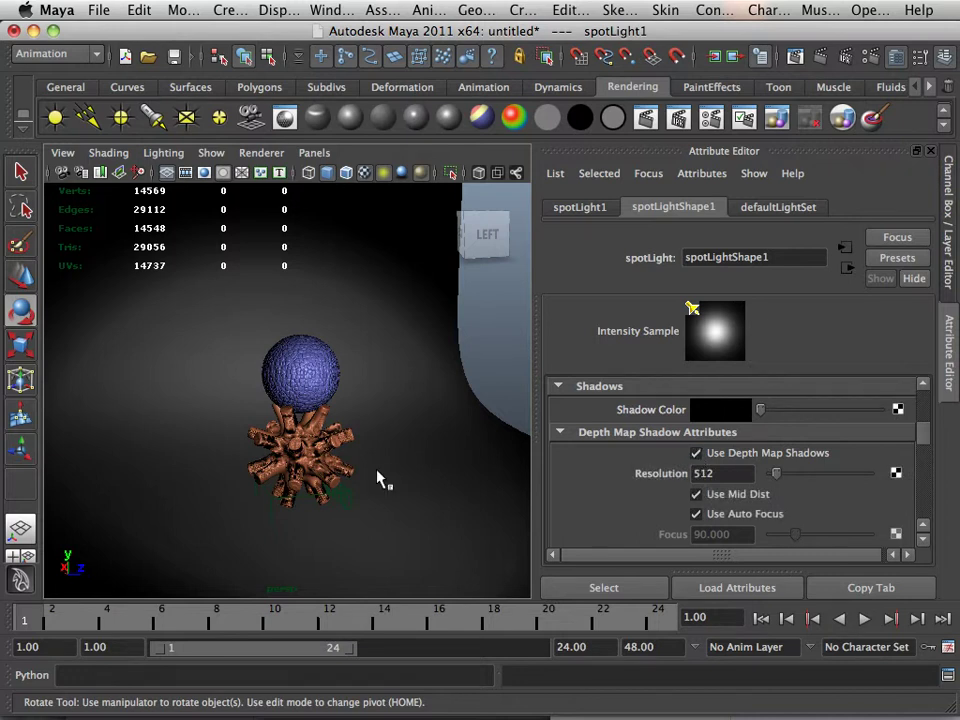
alt+drag(389, 479, 366, 463)
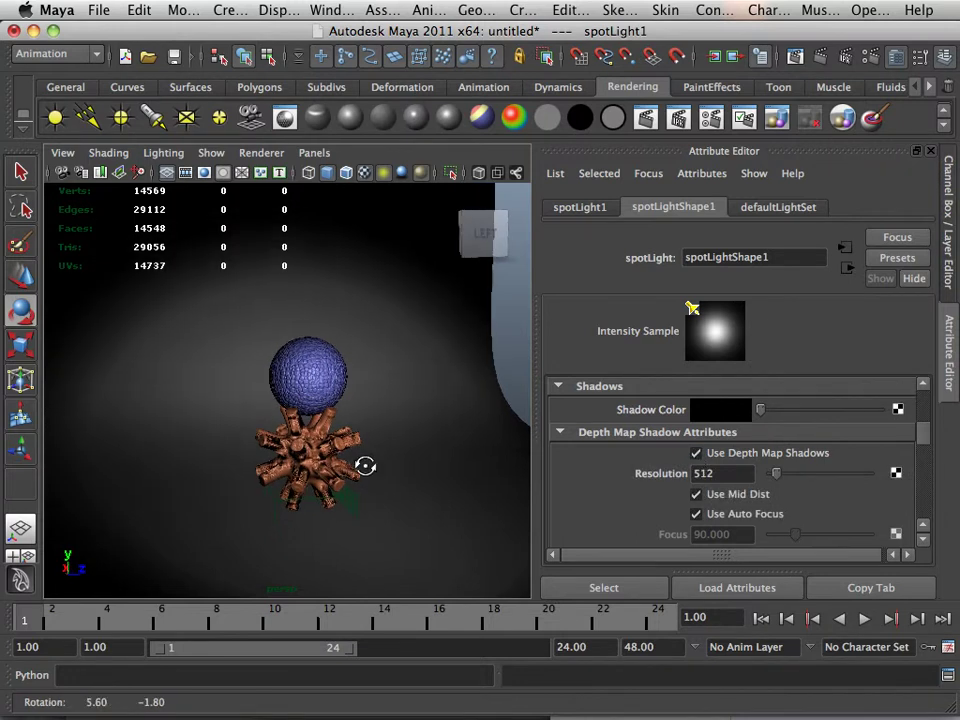
alt+right_drag(366, 463, 381, 474)
alt+middle_drag(381, 474, 414, 469)
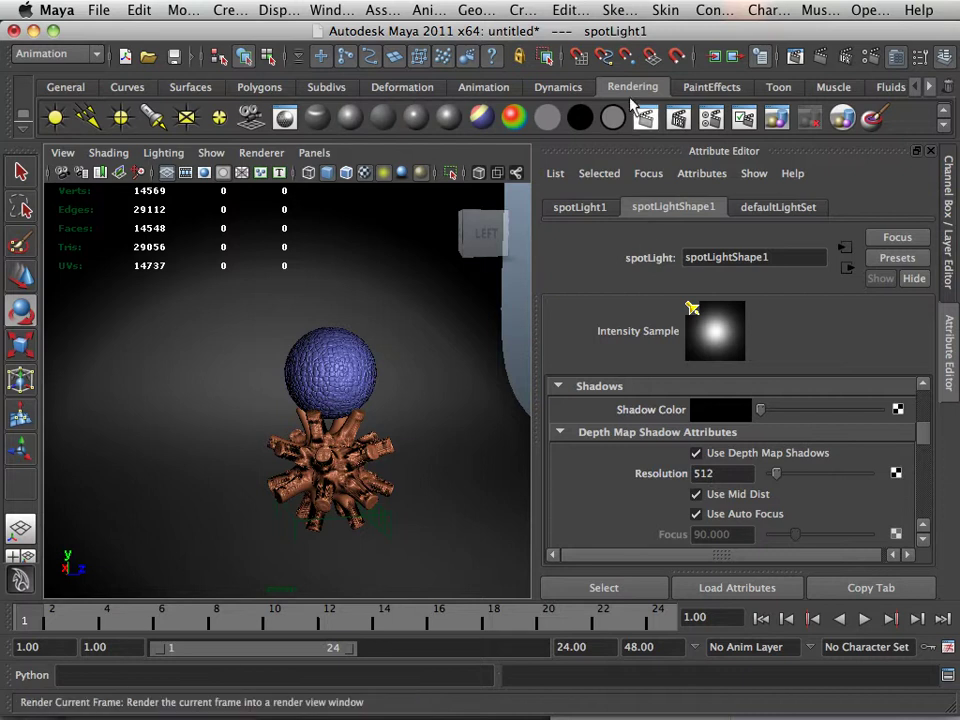
Render a depth-map-shadow preview, then scroll to the Filter Size and Bias settings.
click(645, 128)
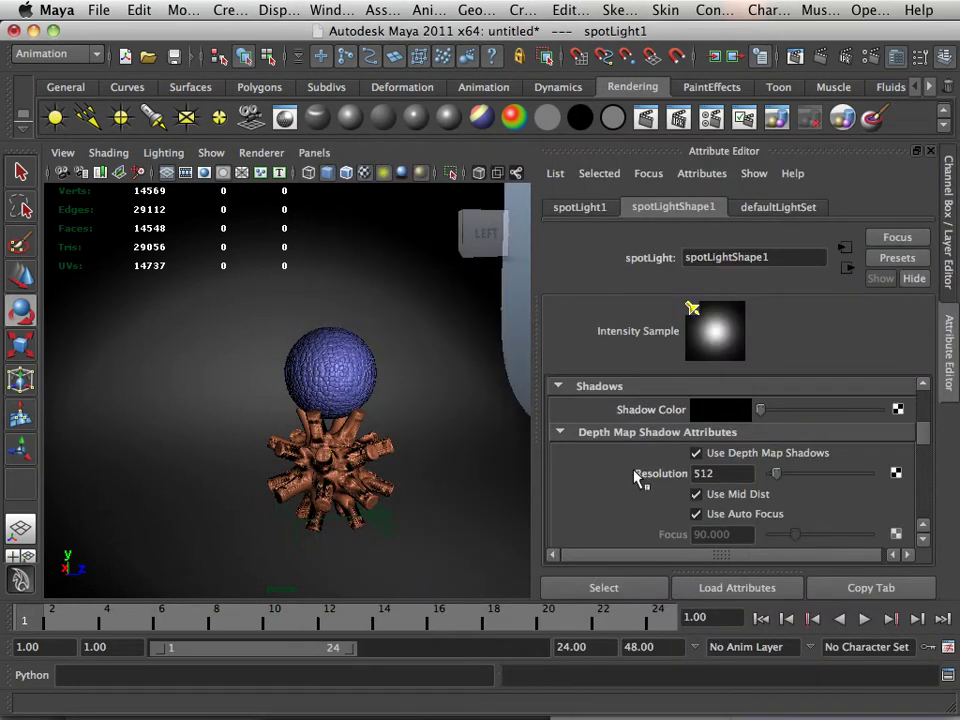
scroll(671, 484, down, 5)
scroll(738, 497, down, 1)
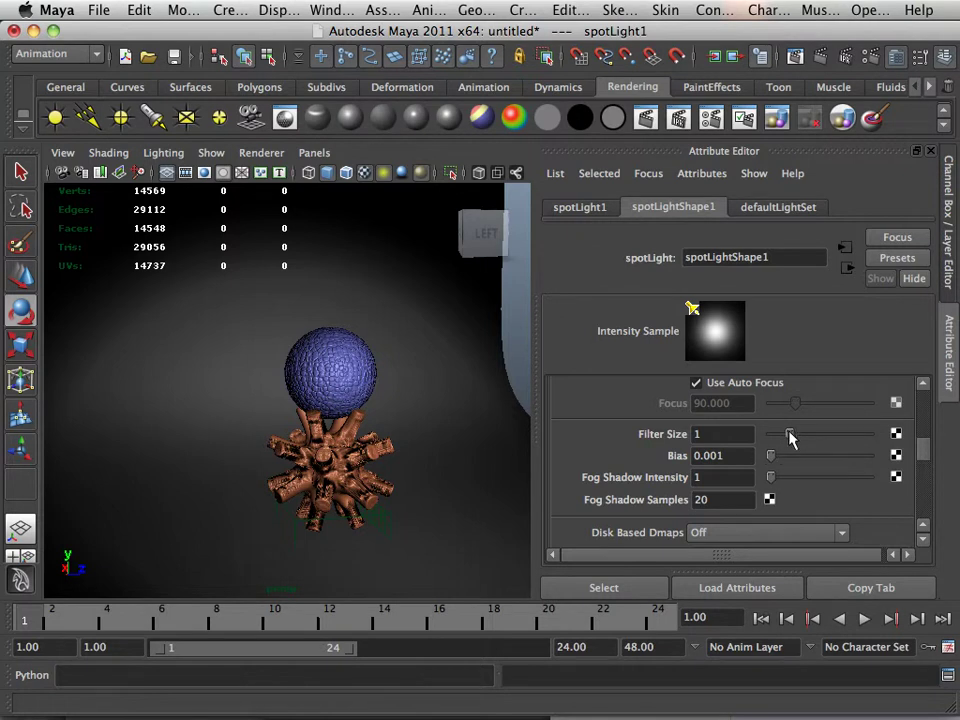
Raise the depth map Filter Size to 3 and render a test frame.
drag(797, 436, 894, 449)
click(678, 117)
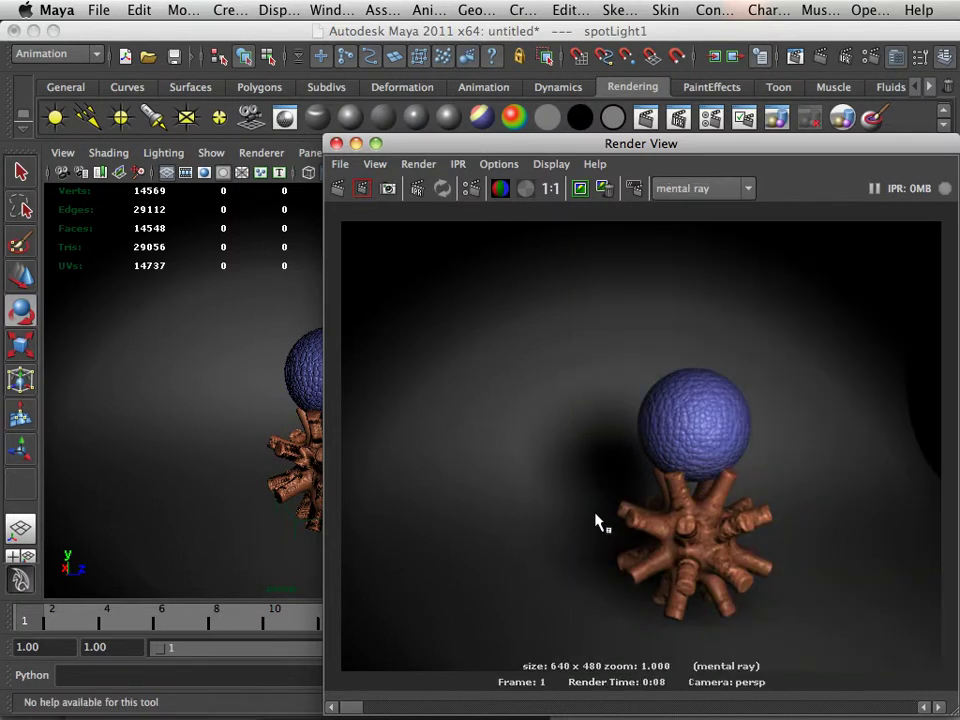
click(338, 144)
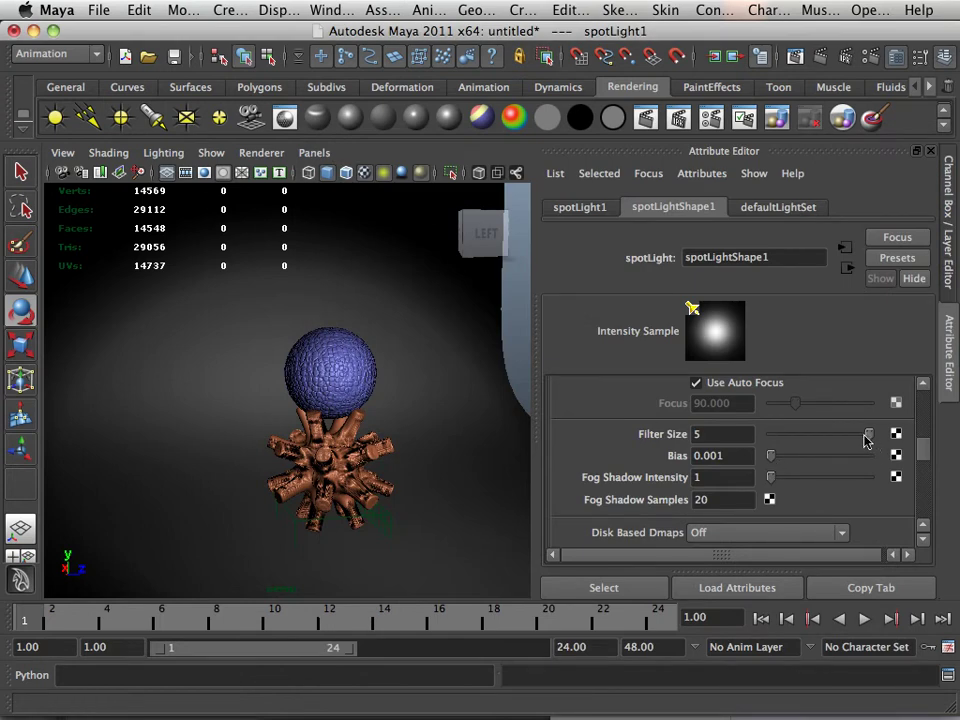
Set Filter Size to 5 and Bias to 0.705, then render the softer shadow.
mouse_move(866, 437)
mouse_down()
mouse_move(789, 435)
mouse_move(870, 435)
mouse_up()
drag(771, 455, 841, 464)
click(646, 118)
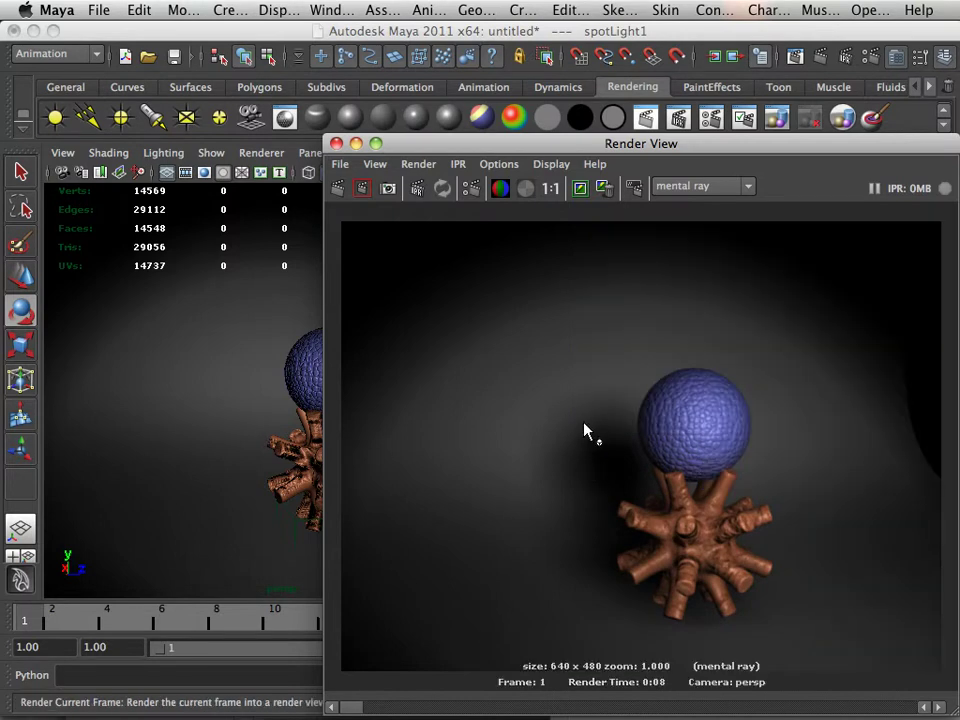
Lower the depth map Filter Size to 2 and check it in a fresh render.
click(336, 143)
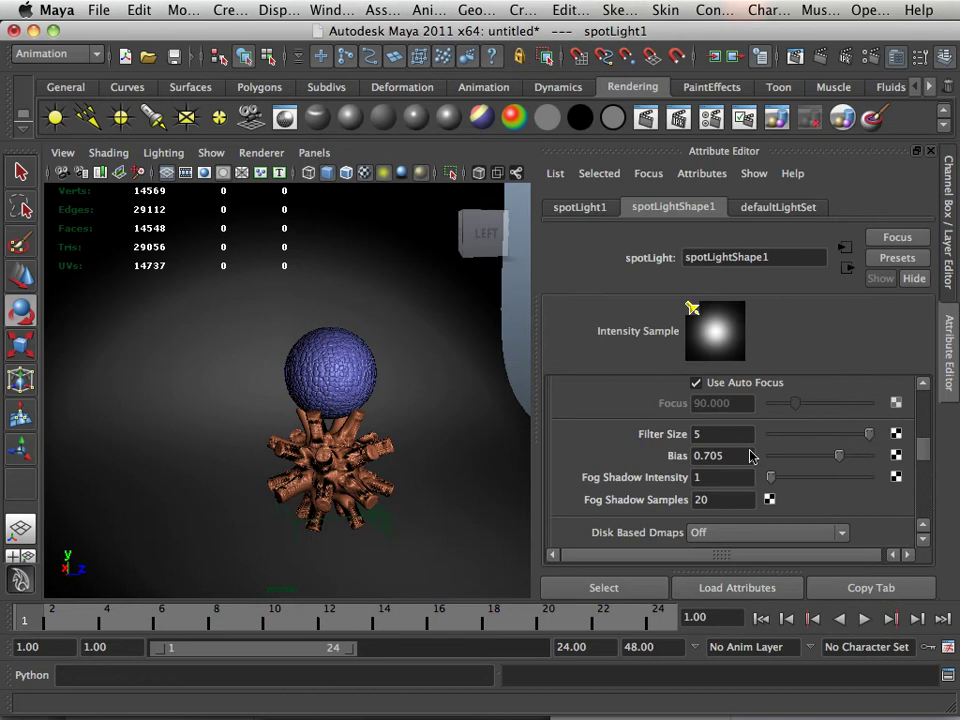
drag(868, 432, 810, 443)
click(648, 118)
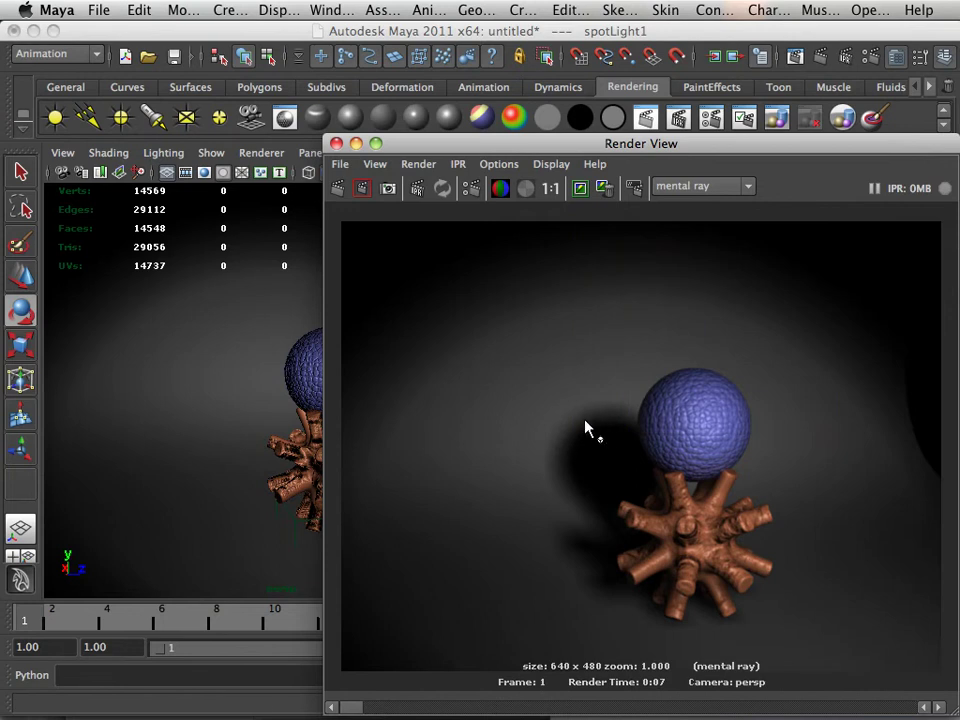
click(336, 143)
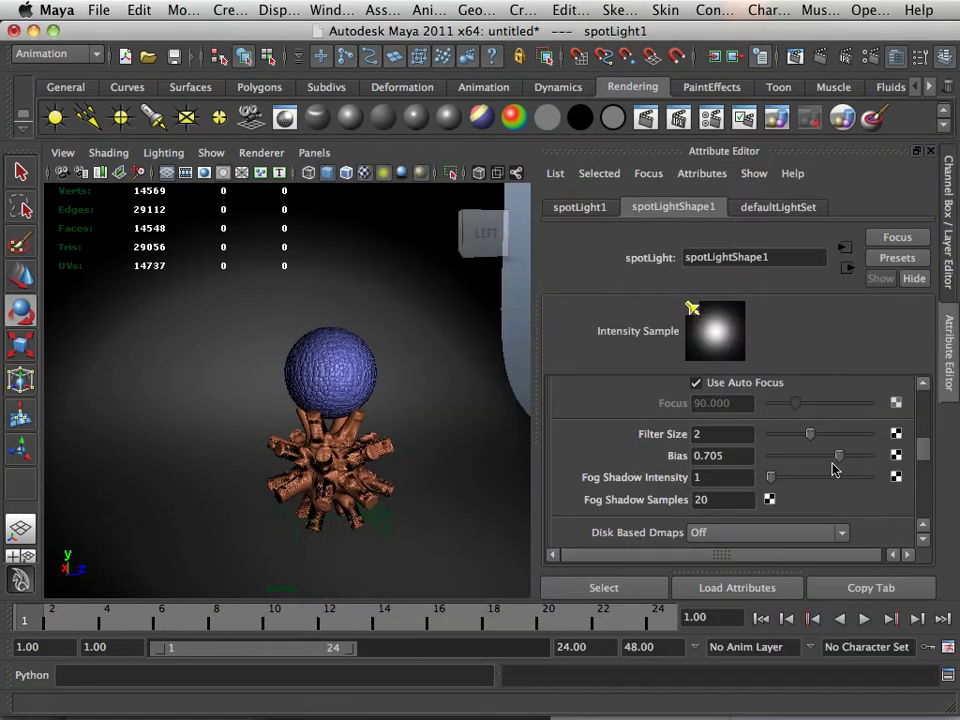
Reset the shadow Bias to 0.000 and render again to compare.
drag(835, 469, 760, 458)
click(646, 118)
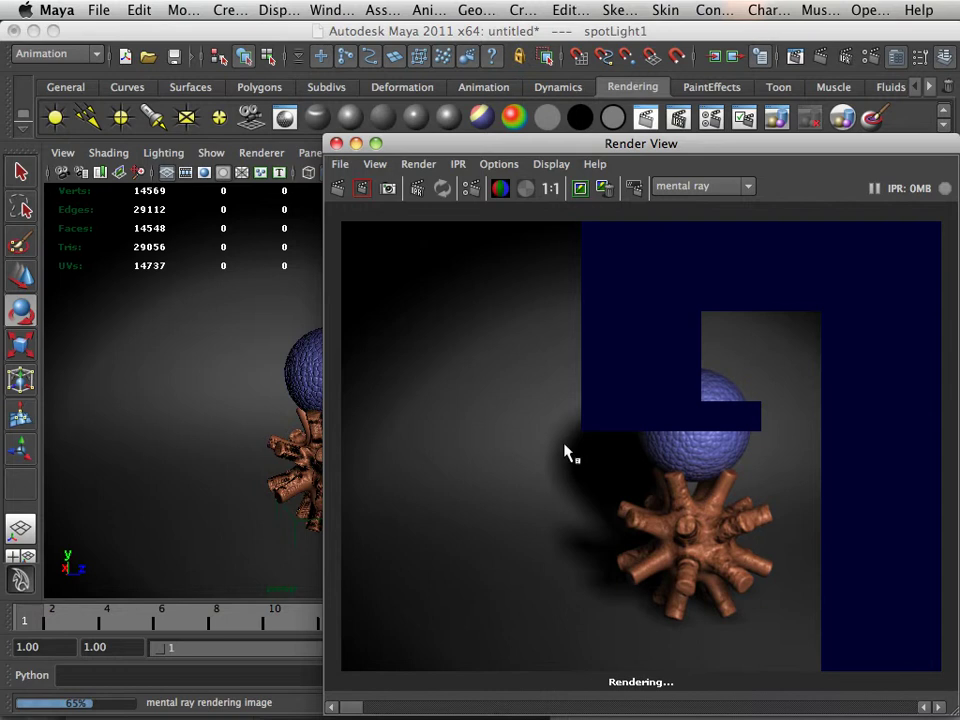
click(336, 144)
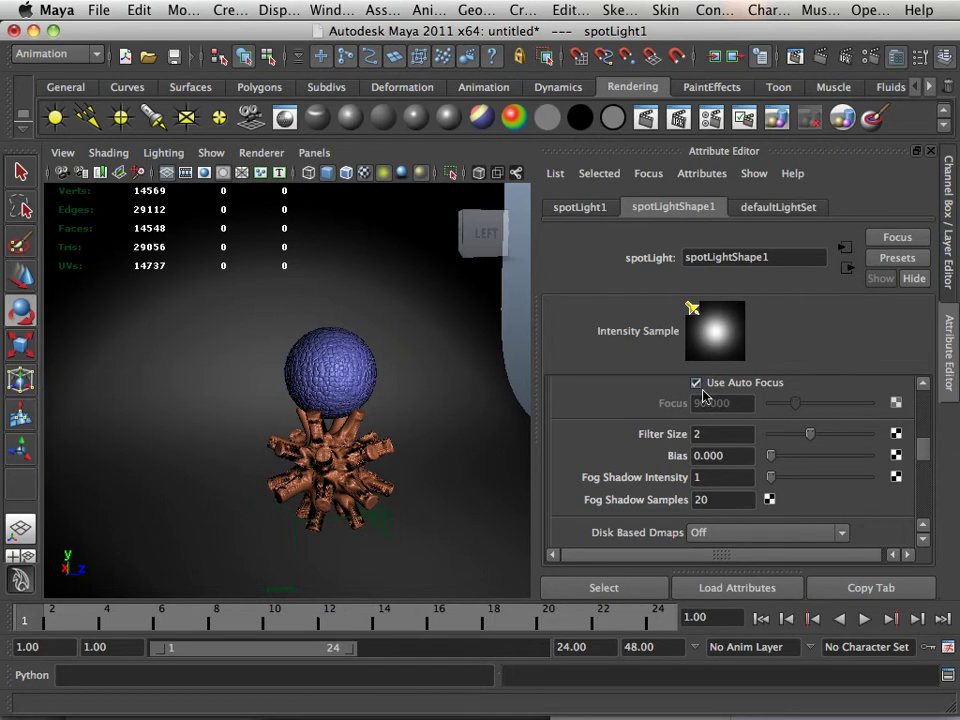
Set the depth map Resolution to 1024 with Filter Size 1 and render a test frame.
scroll(703, 395, up, 5)
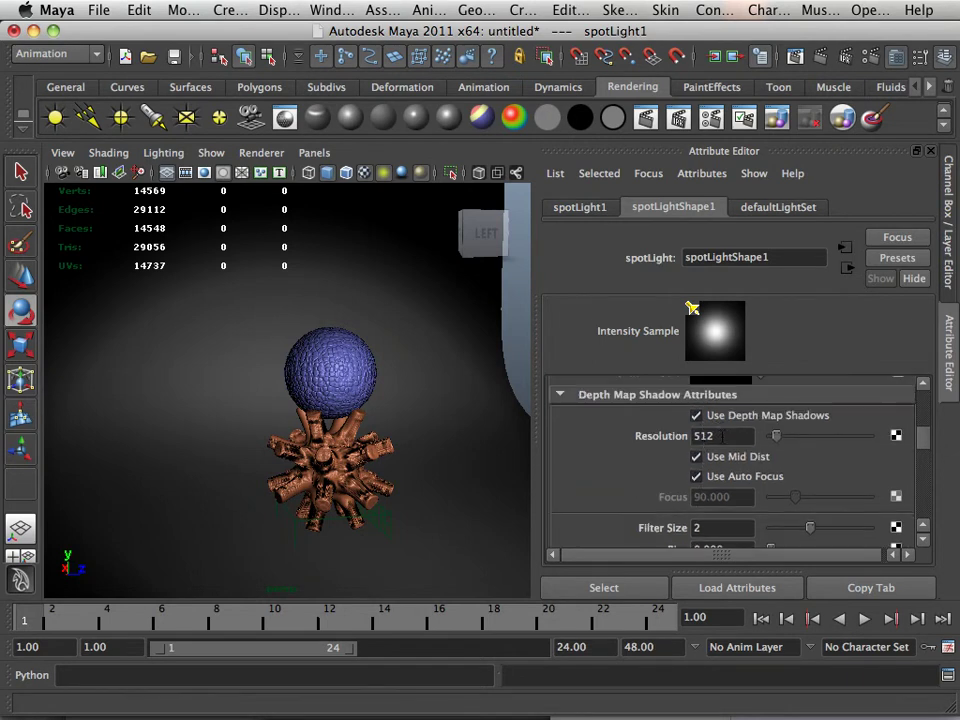
double_click(722, 436)
scroll(872, 510, down, 2)
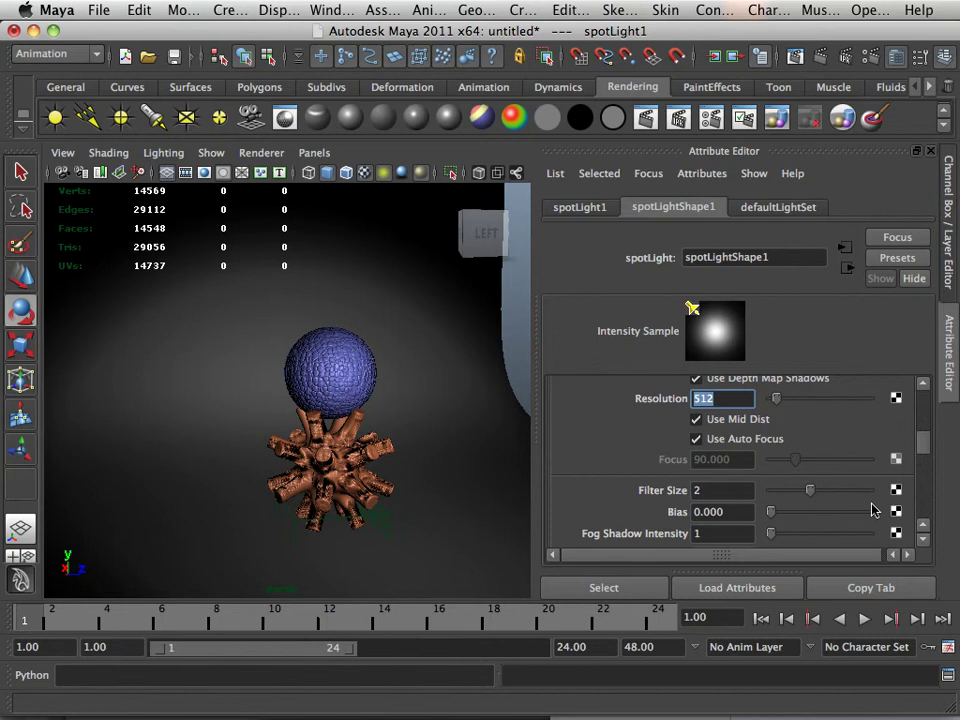
scroll(872, 510, down, 1)
mouse_move(808, 474)
mouse_down()
mouse_move(778, 478)
mouse_move(793, 480)
mouse_up()
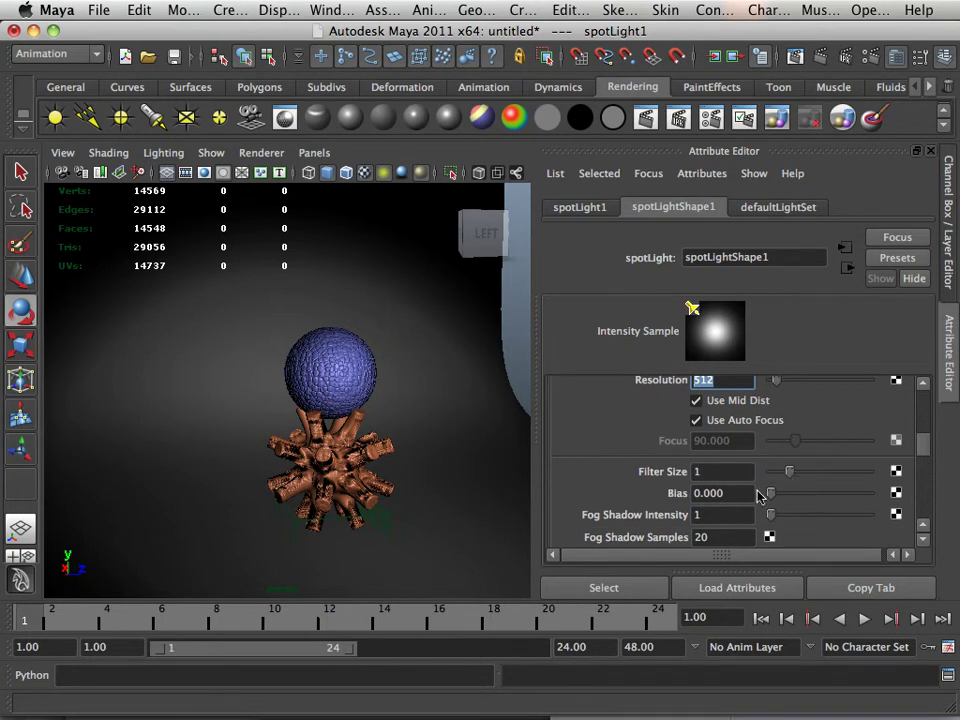
scroll(750, 485, up, 1)
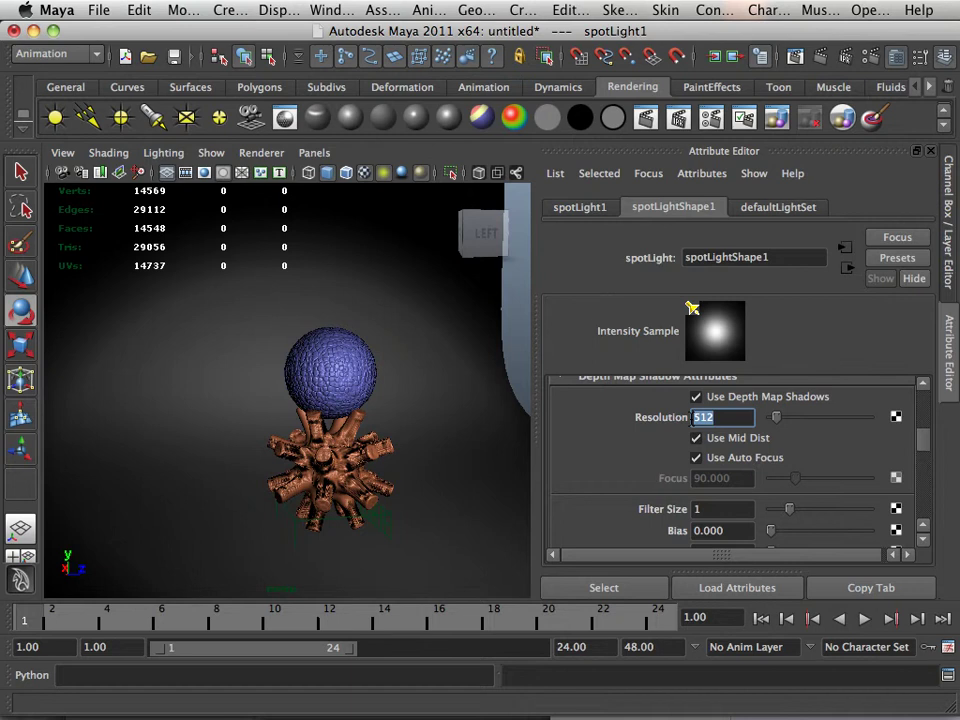
text(1024)
click(646, 118)
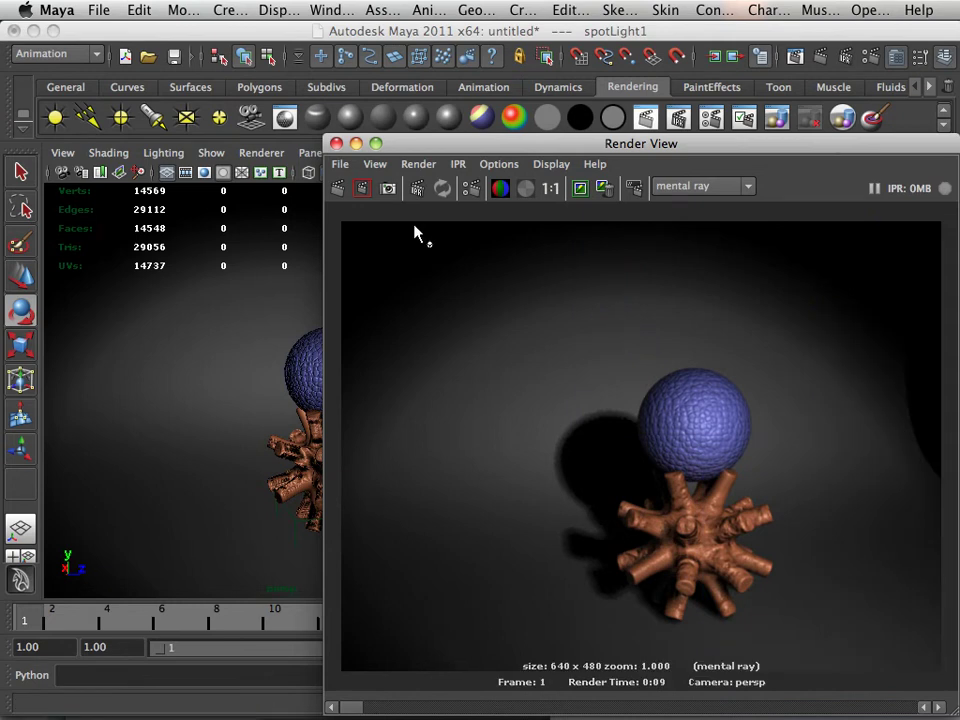
click(380, 228)
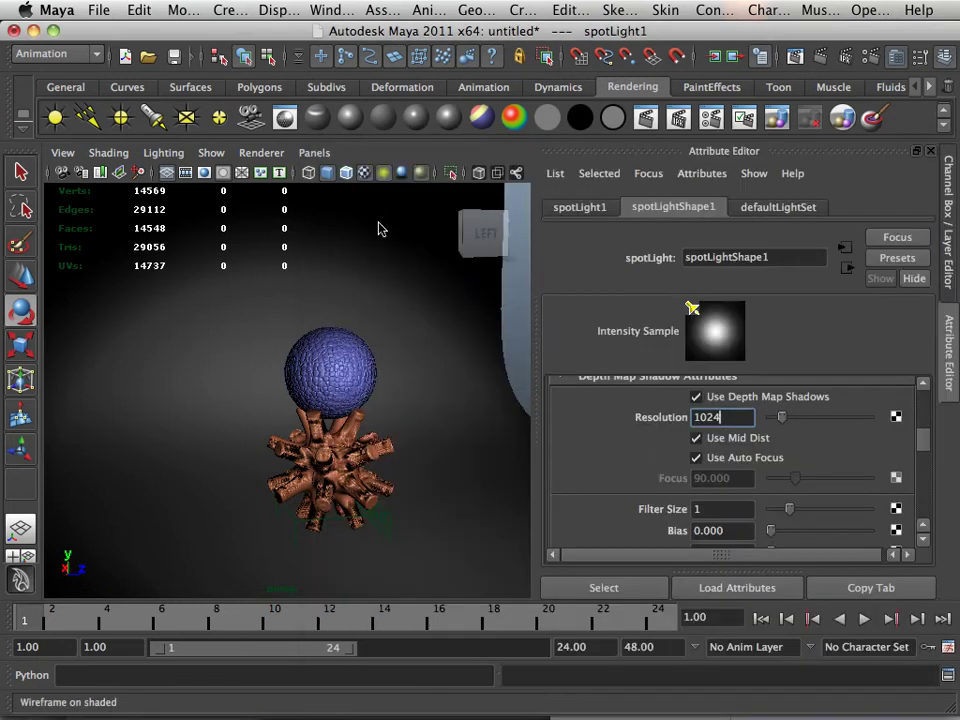
Turn off Use Depth Map Shadows and turn on Use Ray Trace Shadows for the spotlight.
click(696, 396)
scroll(700, 425, down, 3)
scroll(700, 424, down, 10)
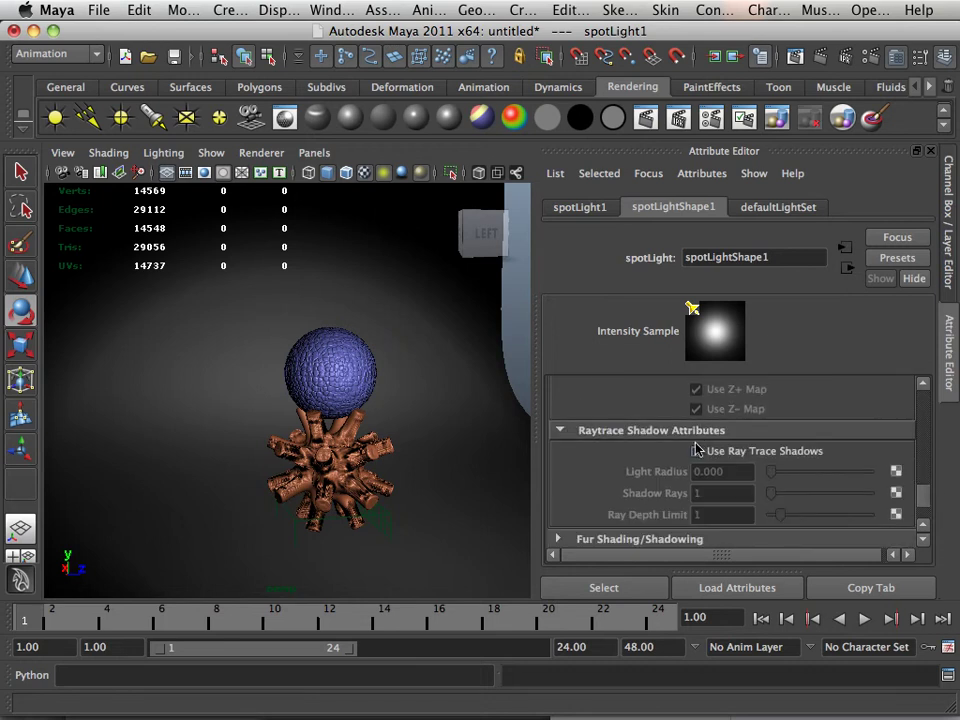
click(696, 451)
scroll(698, 450, down, 2)
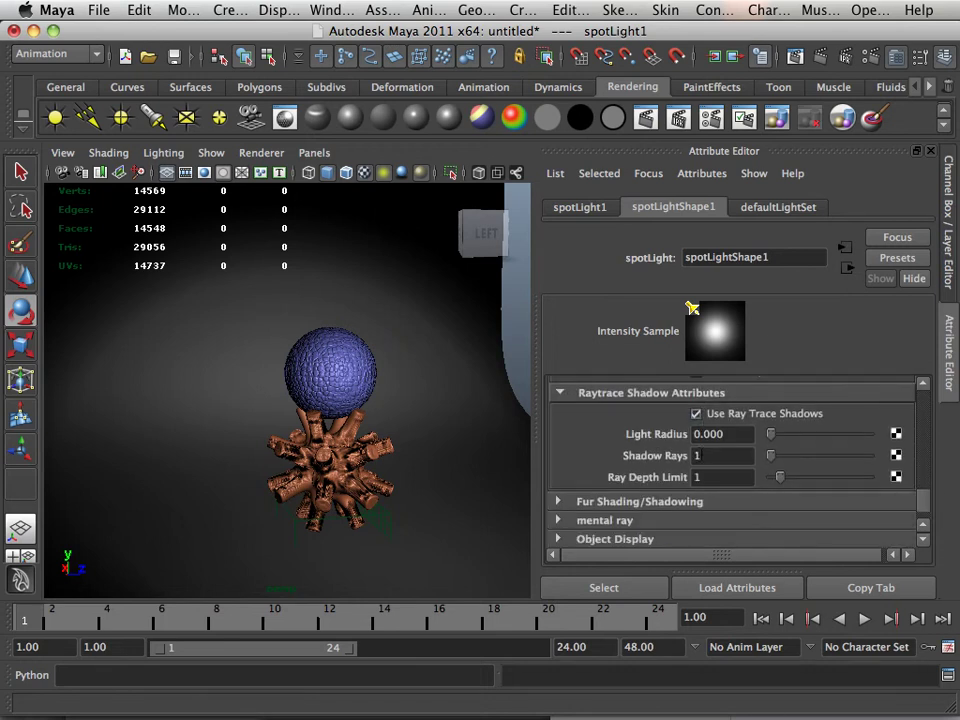
Confirm mental ray raytracing is enabled under Render Settings Quality.
click(712, 118)
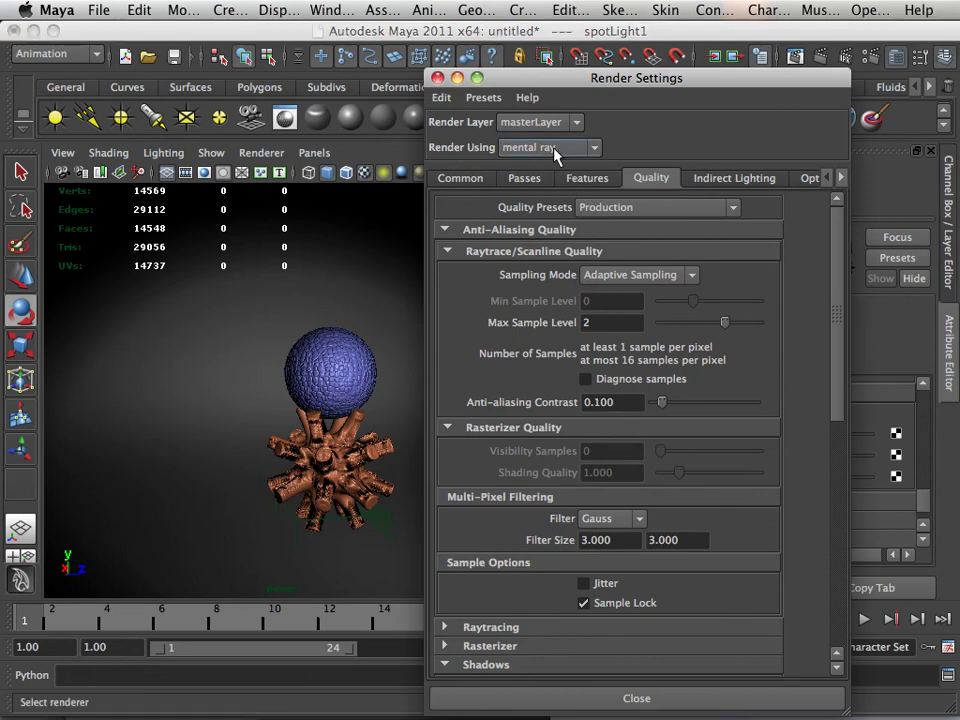
click(444, 628)
scroll(551, 568, down, 5)
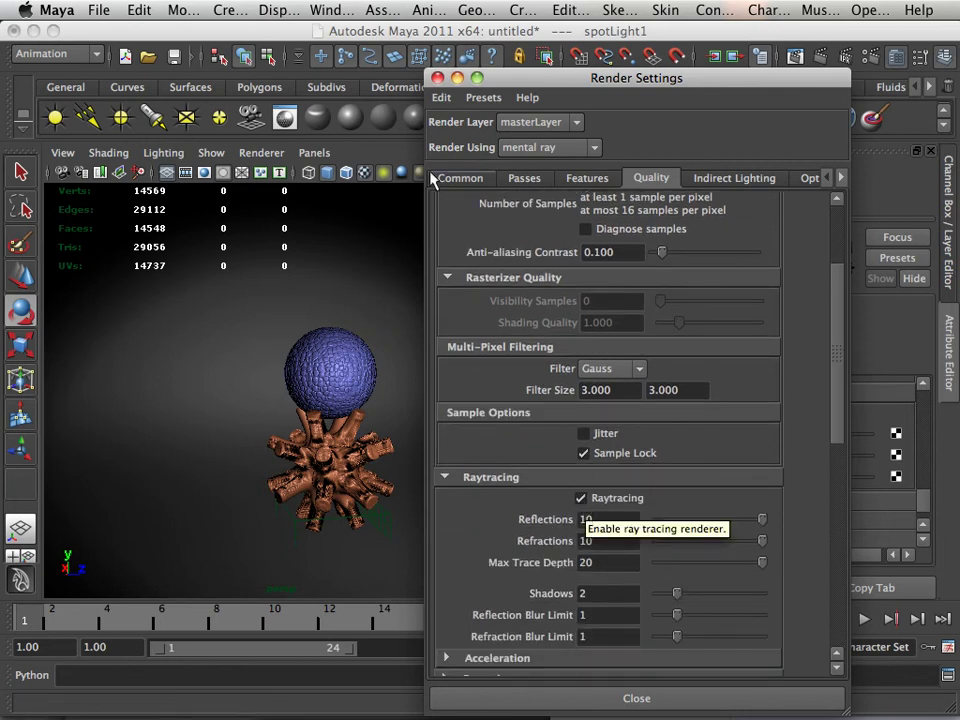
click(437, 77)
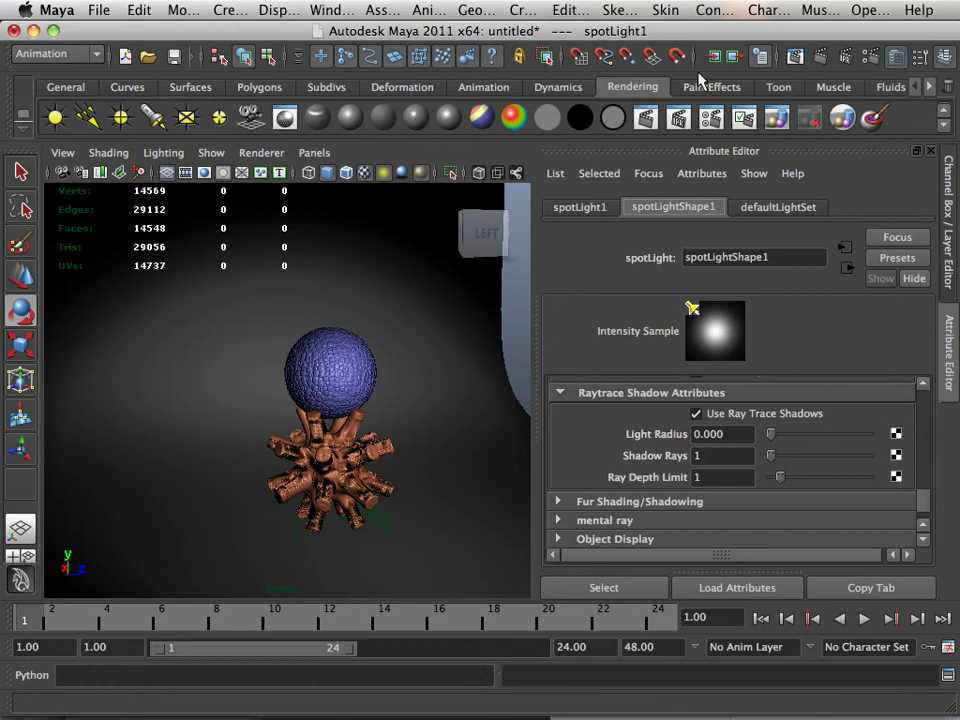
Render the crisp ray-traced shadow, then set Light Radius to 1.000 and render the softer result.
click(823, 57)
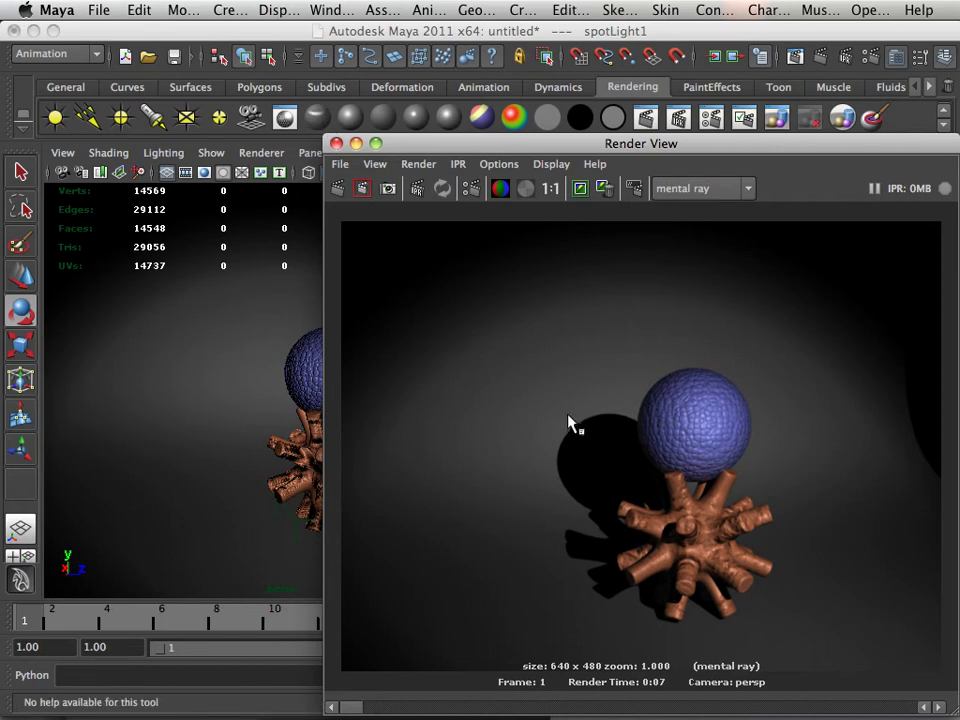
click(336, 143)
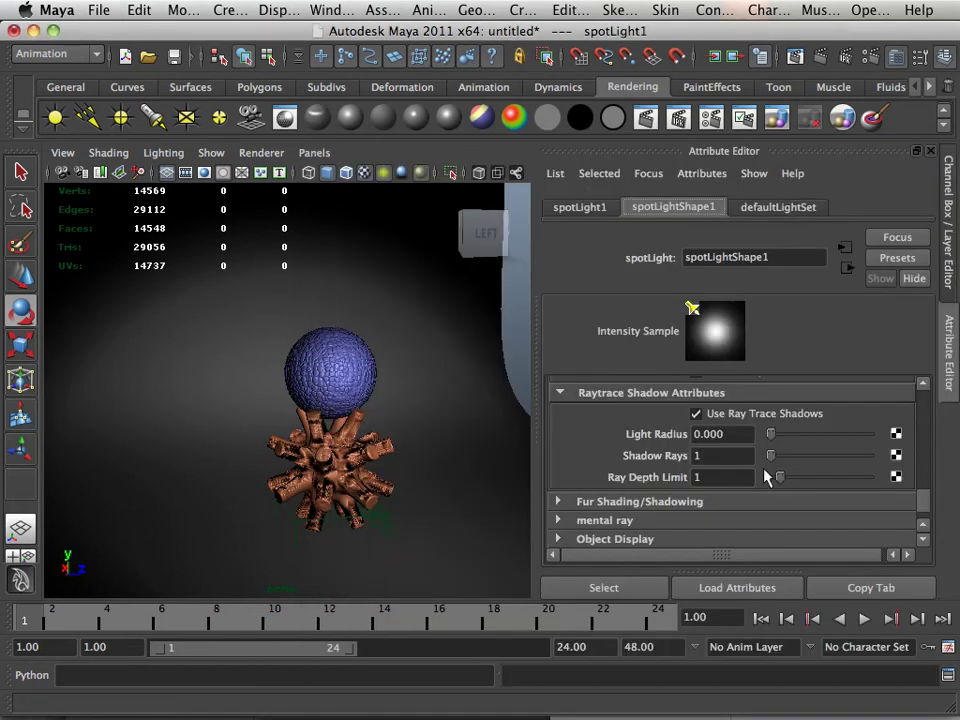
drag(771, 434, 870, 438)
click(645, 120)
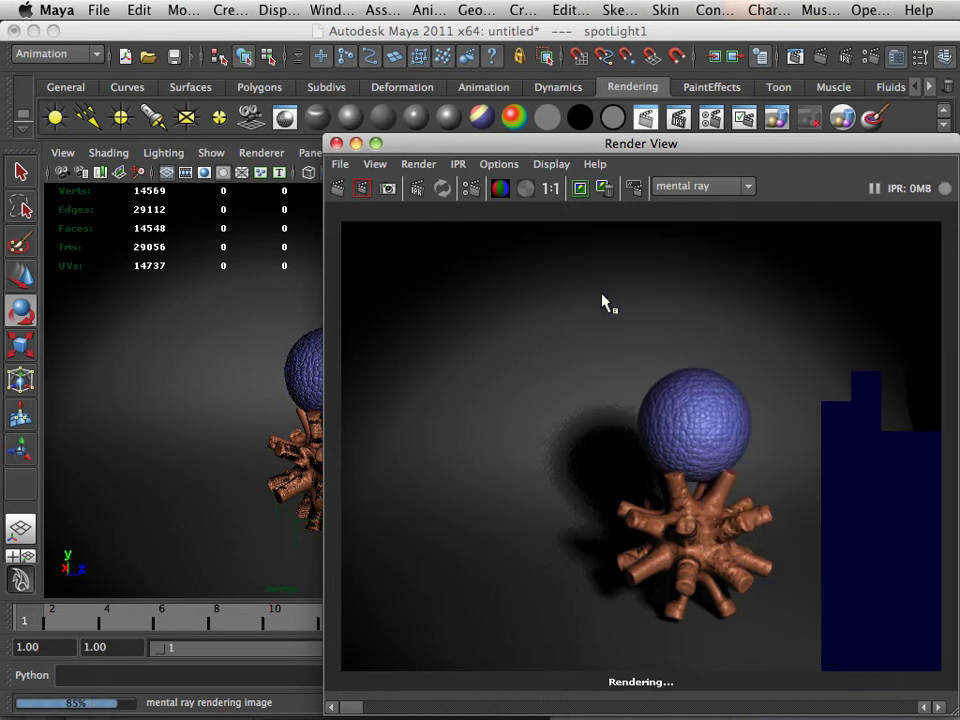
click(336, 143)
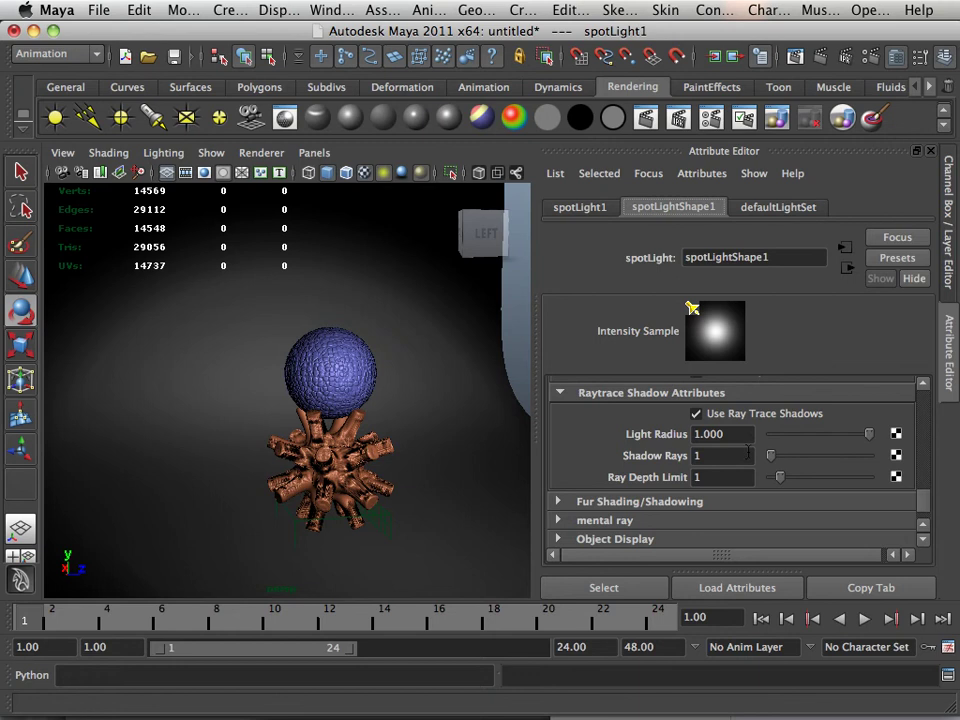
Render with 20 shadow rays, then restore 1 ray, set Light Radius 0.505 and re-render.
drag(770, 455, 816, 460)
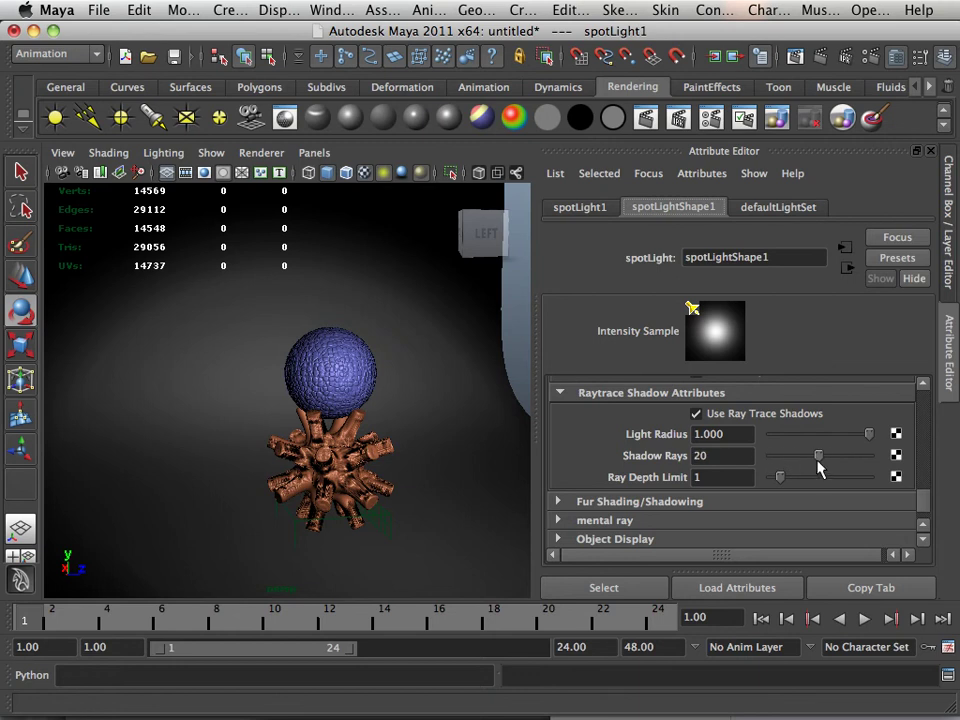
click(646, 128)
drag(818, 456, 770, 456)
drag(870, 440, 822, 440)
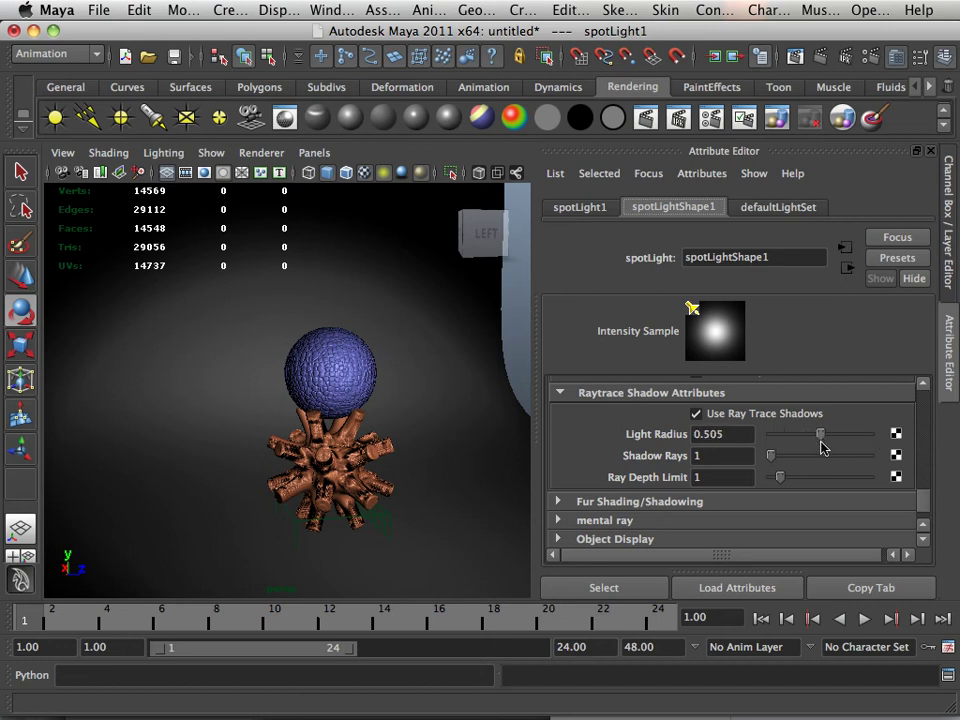
click(645, 117)
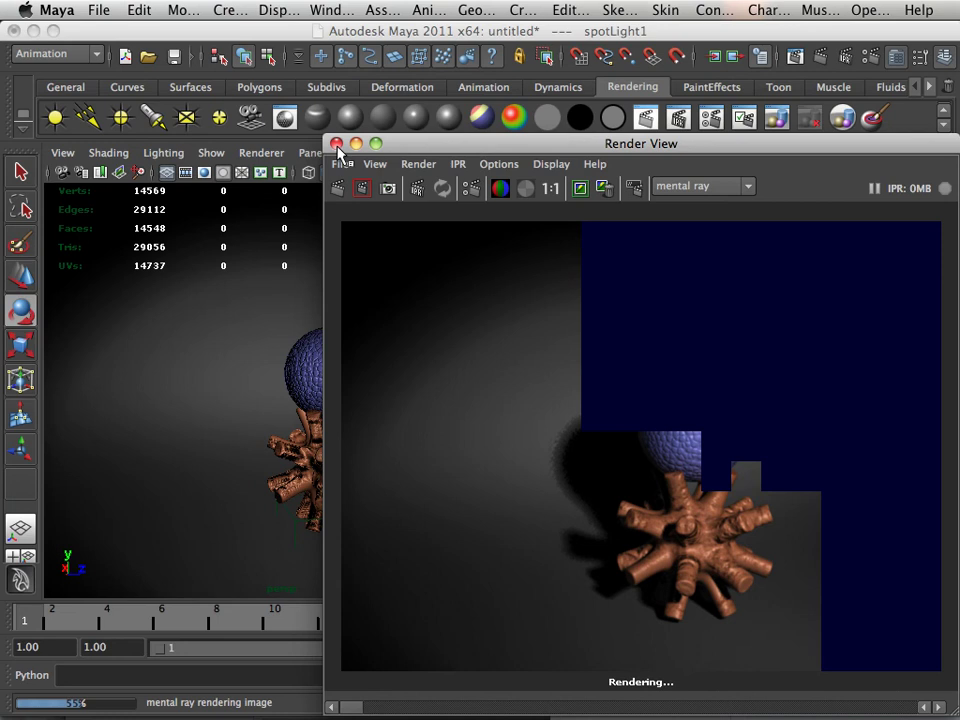
click(337, 145)
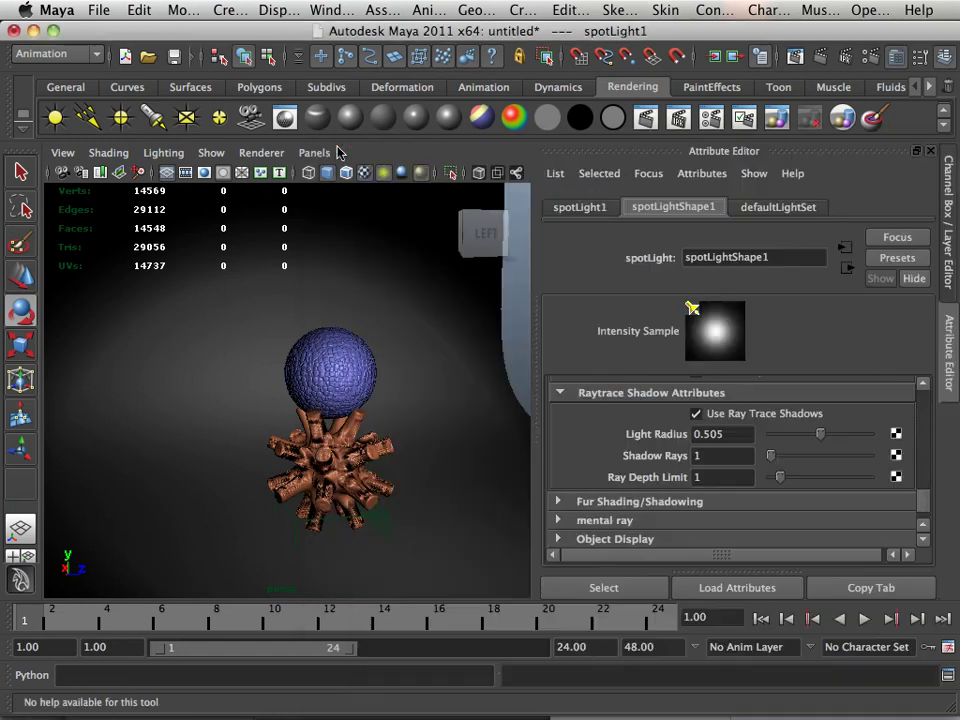
Reset the spotlight's Light Radius to 0, then raise it slightly to about 0.086.
click(794, 440)
drag(796, 443, 760, 438)
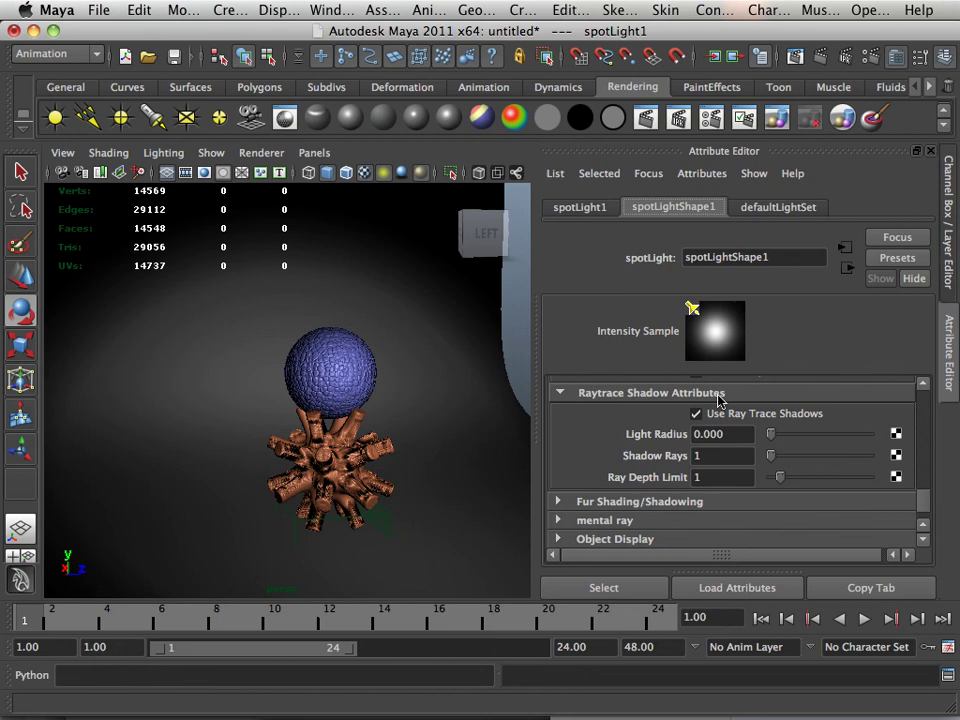
drag(771, 432, 778, 439)
Render the frame to check the slightly softened ray-traced shadow, then close Render View.
click(645, 118)
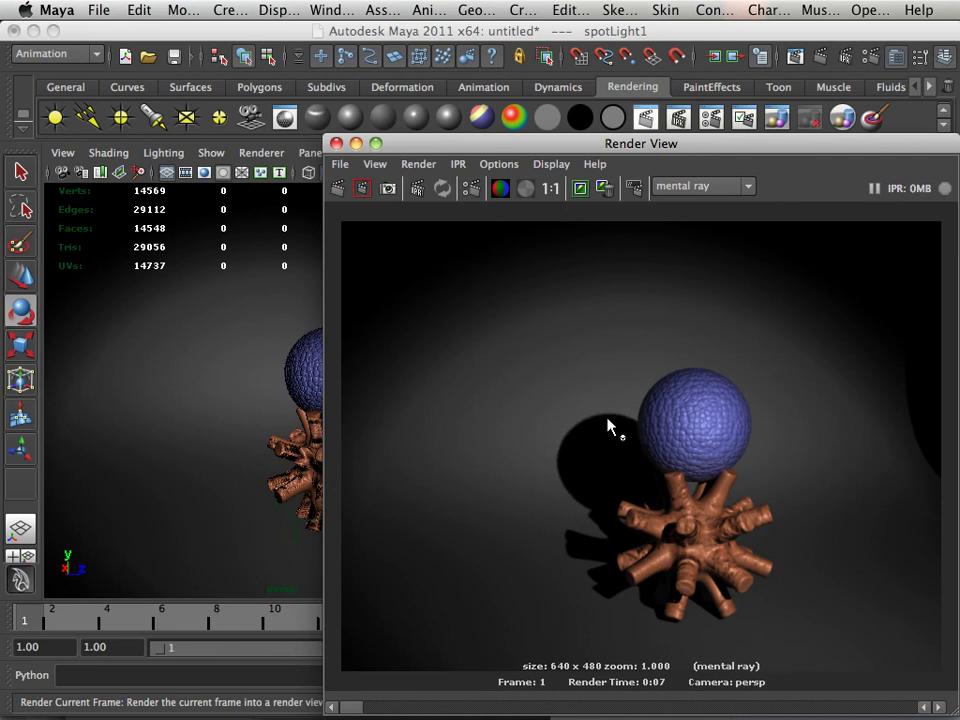
click(336, 143)
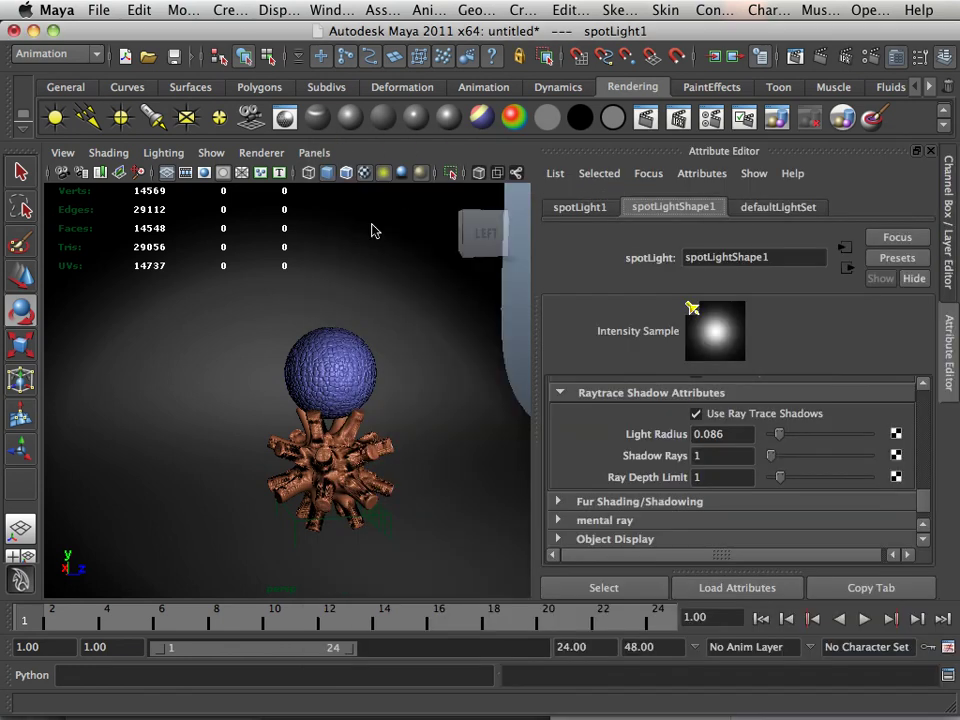
scroll(652, 438, down, 2)
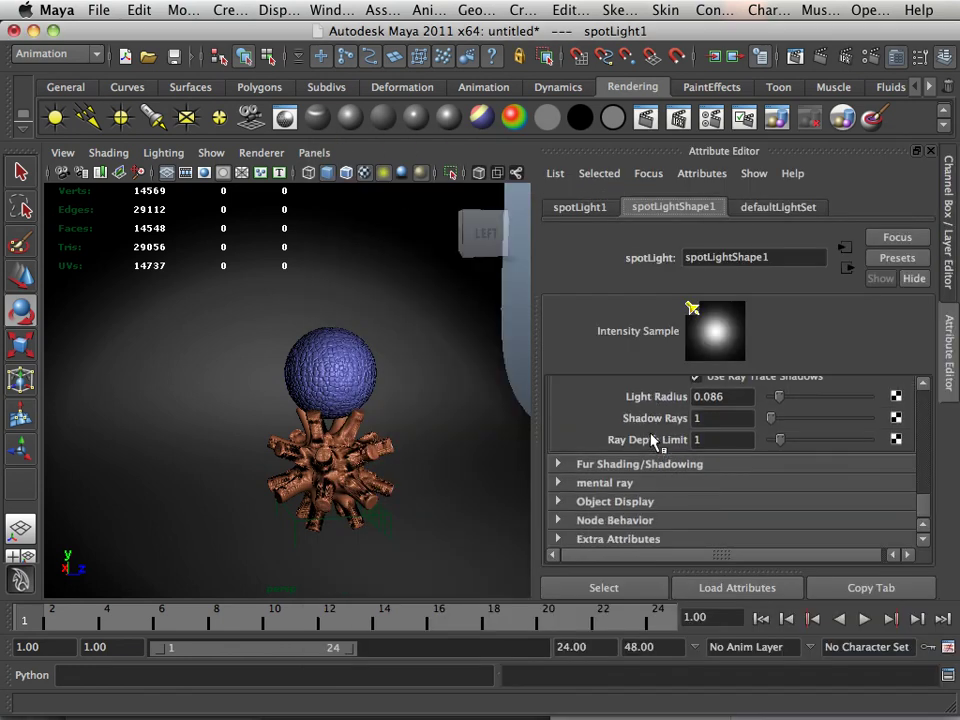
scroll(651, 440, up, 15)
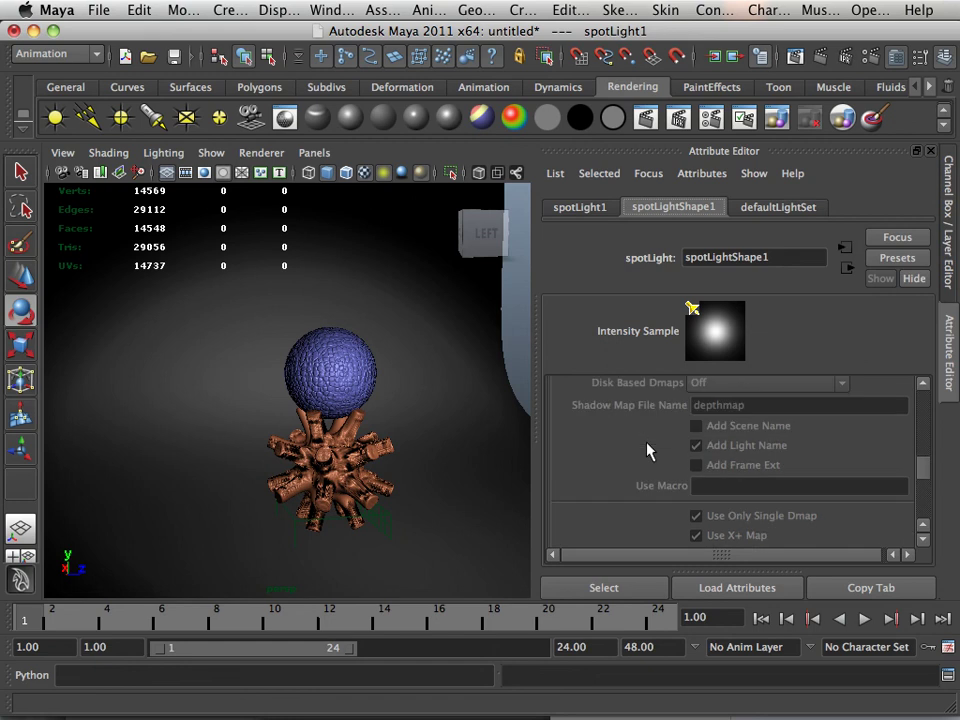
scroll(648, 450, up, 12)
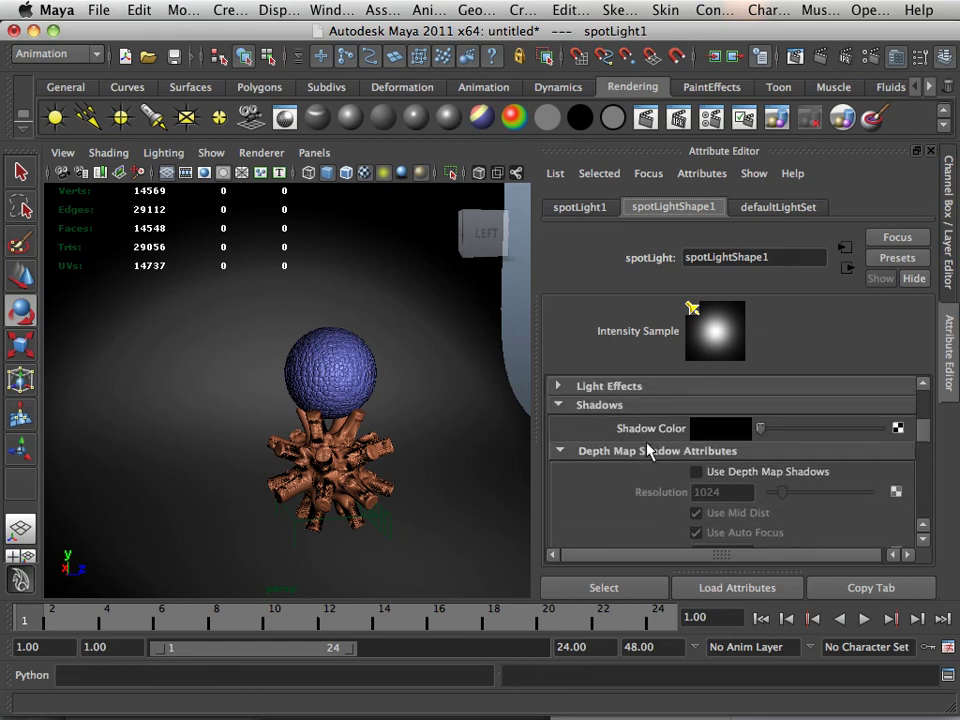
scroll(648, 452, up, 5)
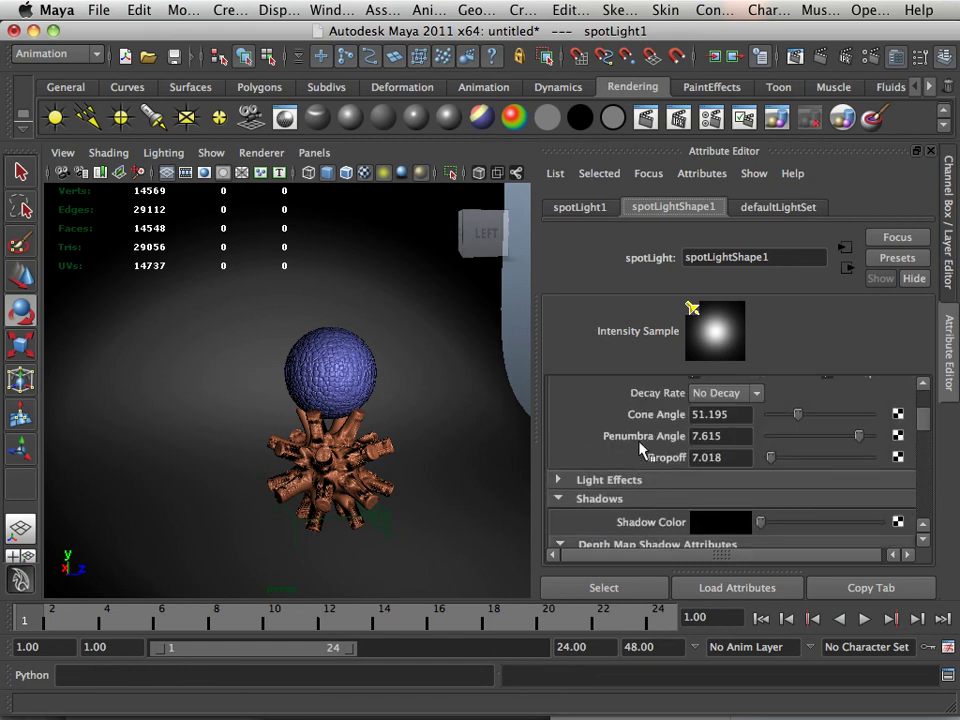
scroll(640, 449, up, 3)
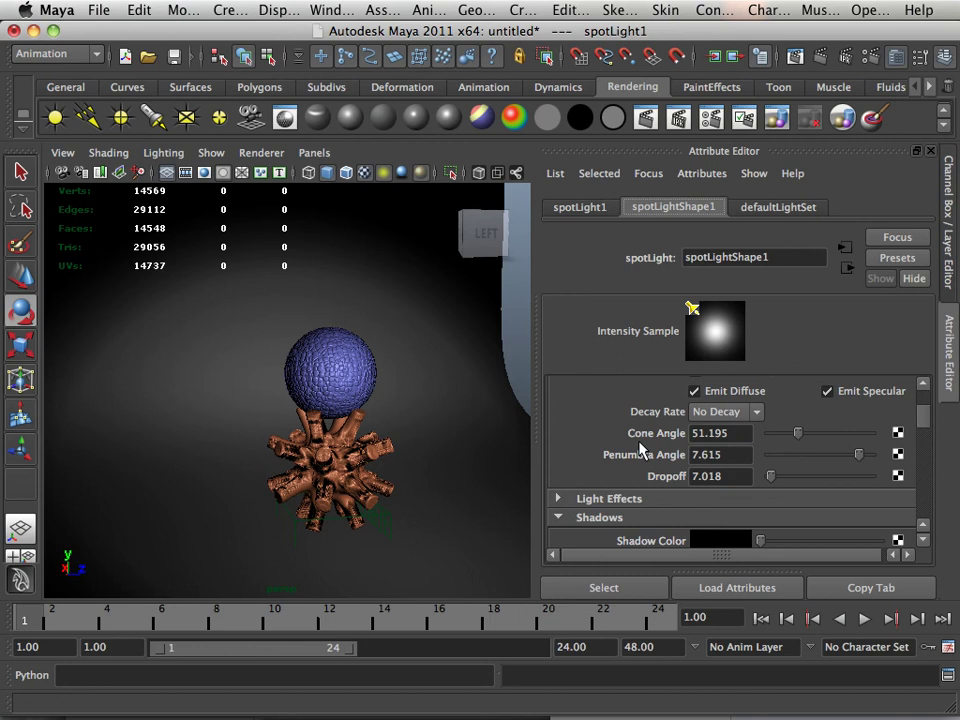